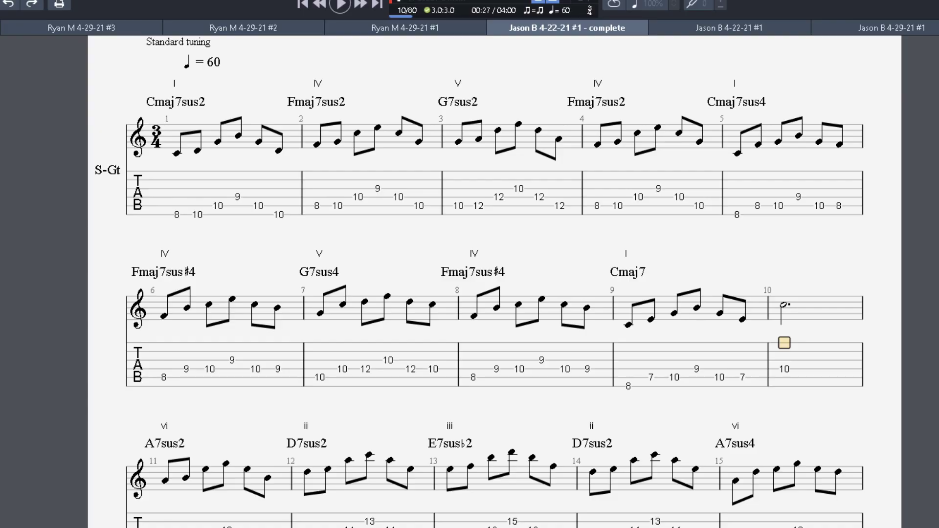
# - Open chord settings for bar 30's final 13 note, then discard without adding a chord
pyautogui.scroll(-3, 480, 284)
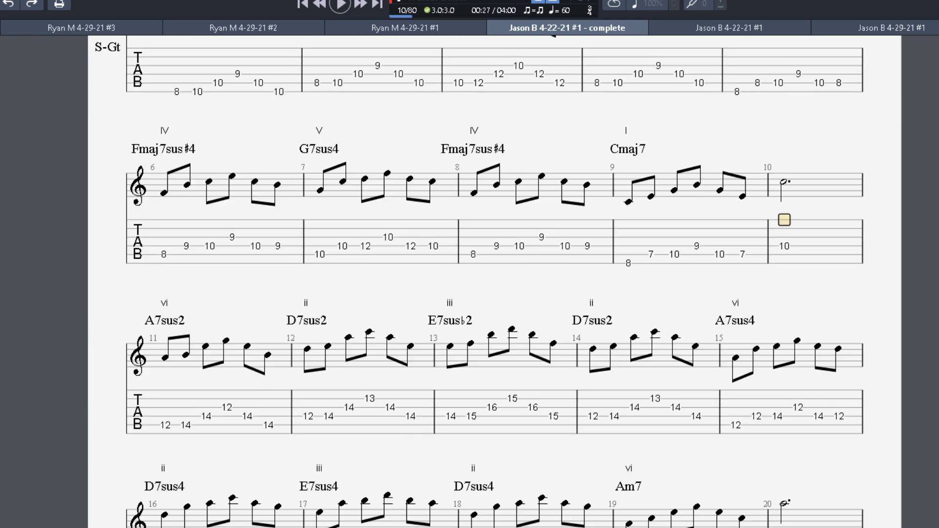
pyautogui.scroll(6, 479, 284)
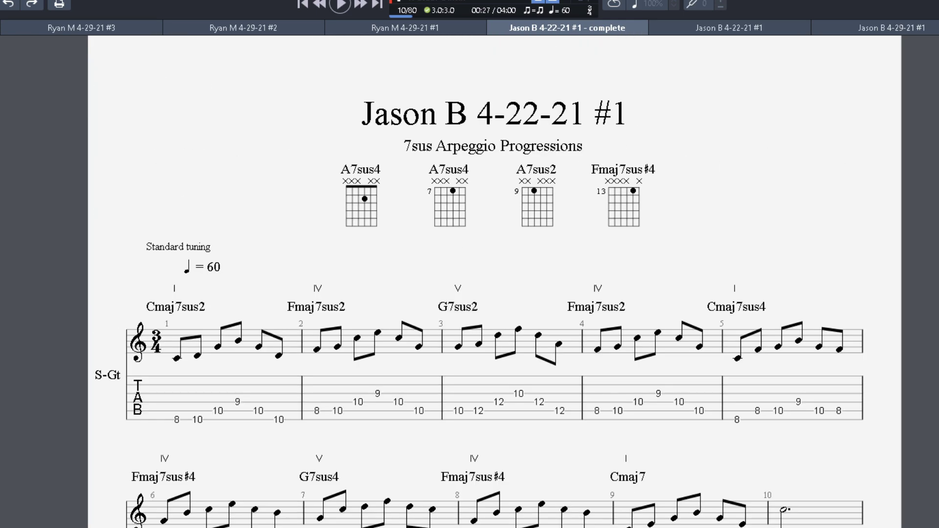
pyautogui.scroll(-2, 479, 284)
pyautogui.scroll(-12, 479, 284)
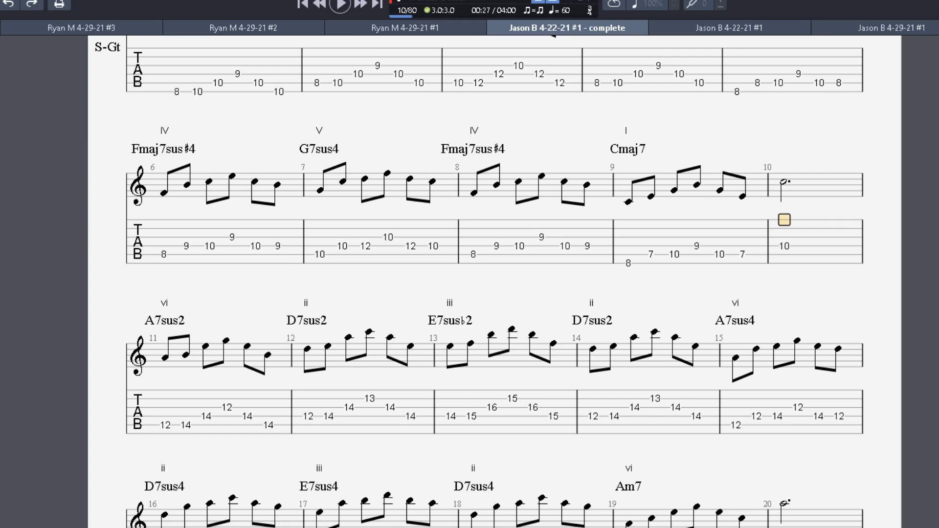
pyautogui.scroll(-3, 479, 284)
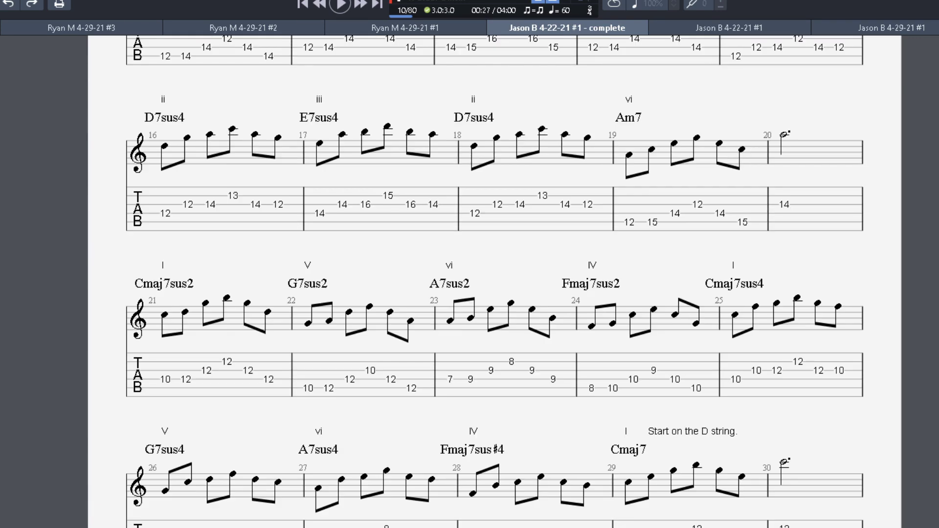
pyautogui.scroll(-1, 480, 283)
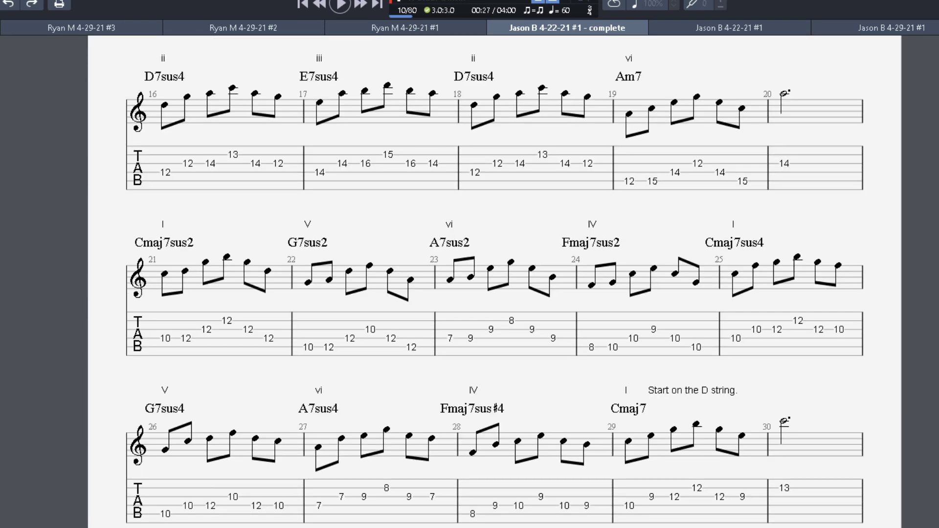
pyautogui.click(785, 489)
pyautogui.press('a')
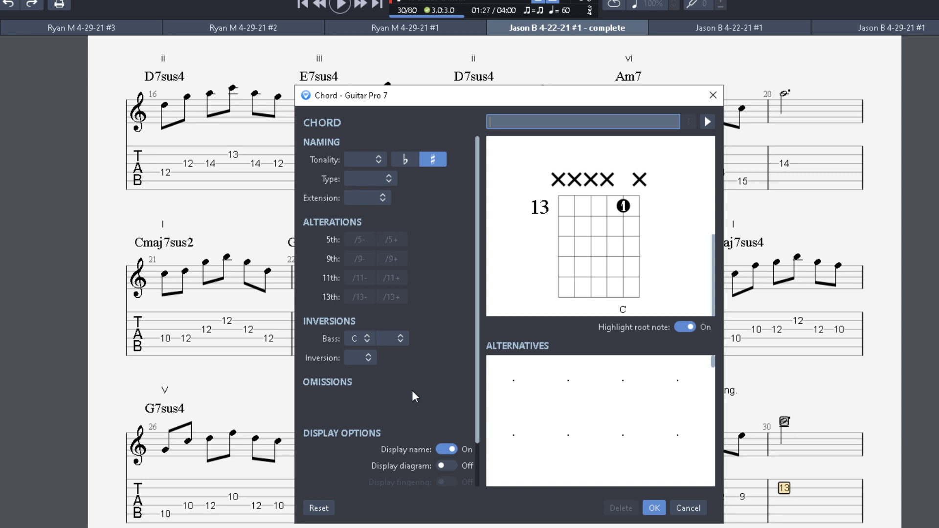
pyautogui.click(448, 467)
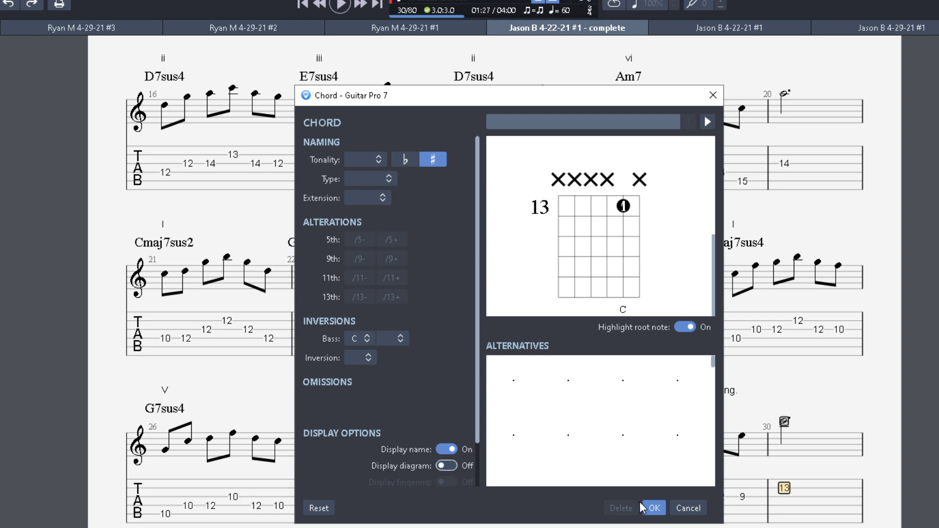
pyautogui.click(688, 509)
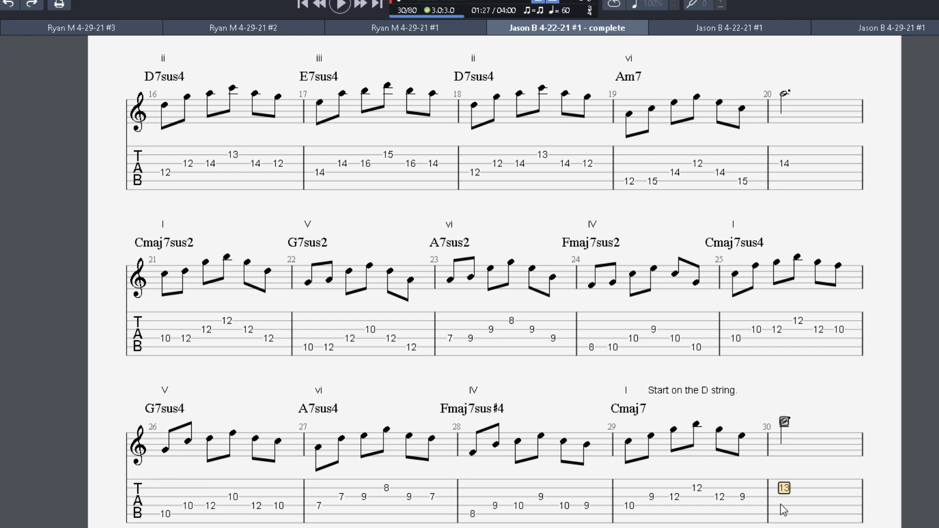
# - Mark bar 39, then bar 29, then select bars 19–20 as a range
pyautogui.scroll(-8, 784, 511)
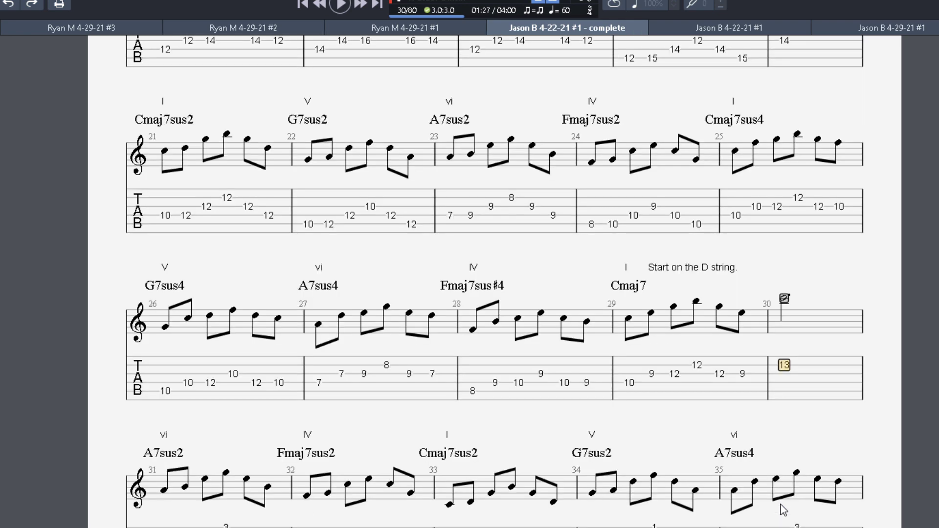
pyautogui.scroll(-1, 783, 510)
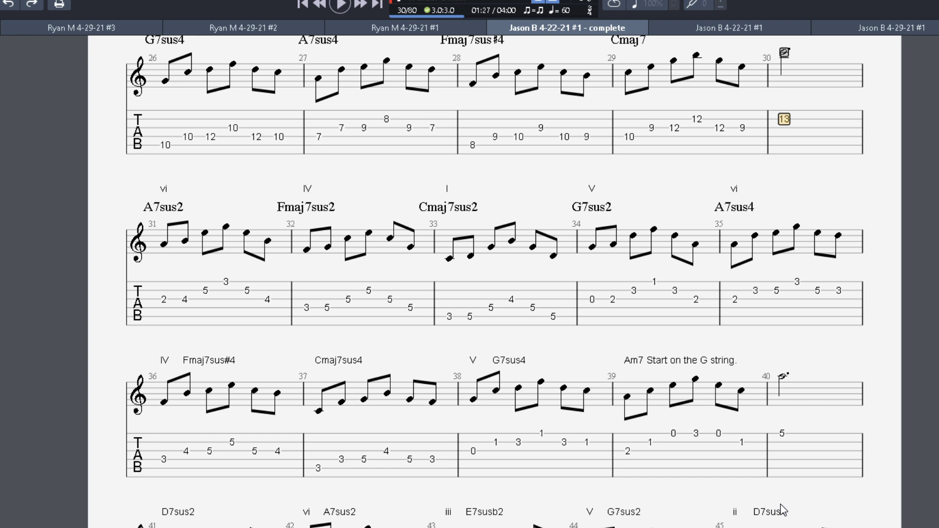
pyautogui.click(691, 468)
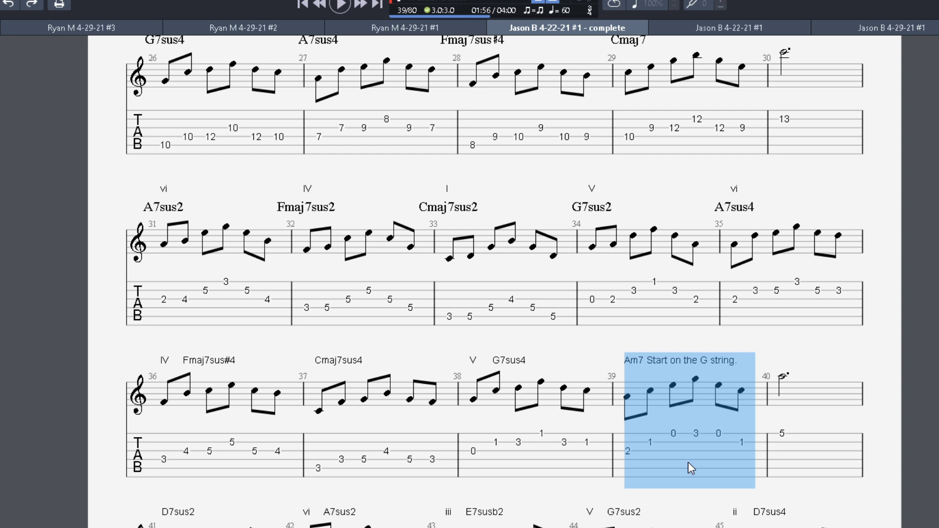
pyautogui.scroll(10, 691, 468)
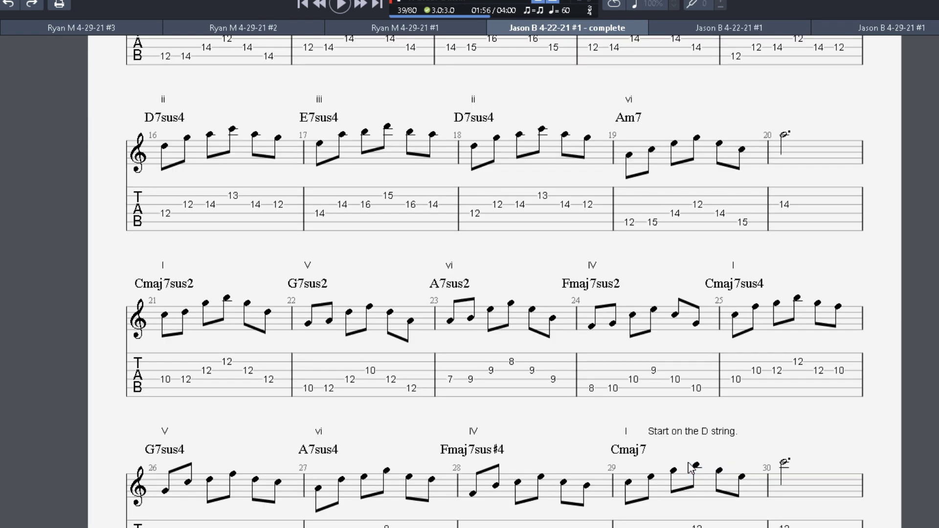
pyautogui.click(679, 519)
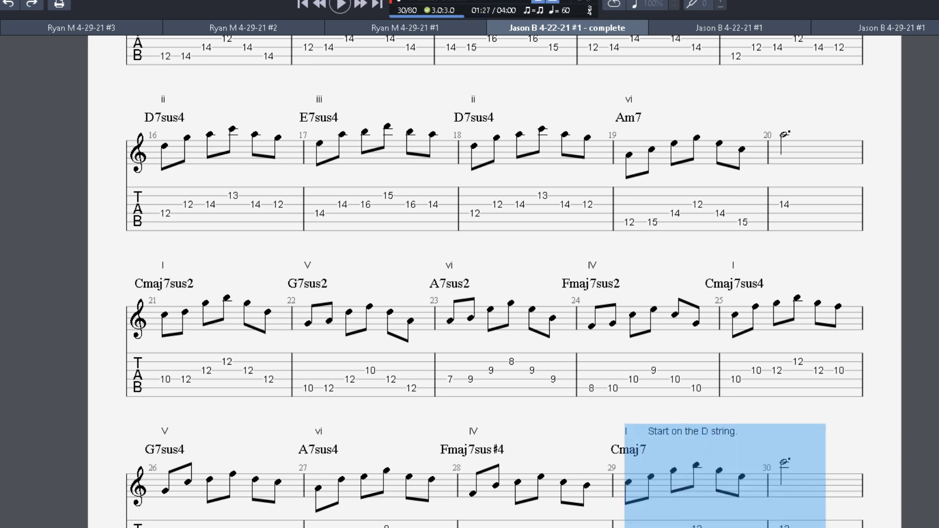
pyautogui.scroll(-2, 495, 282)
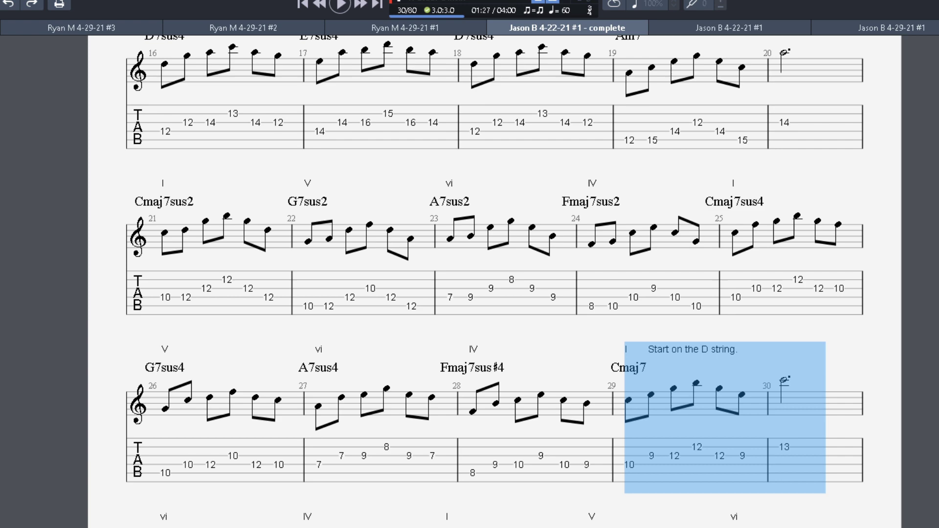
pyautogui.scroll(9, 495, 282)
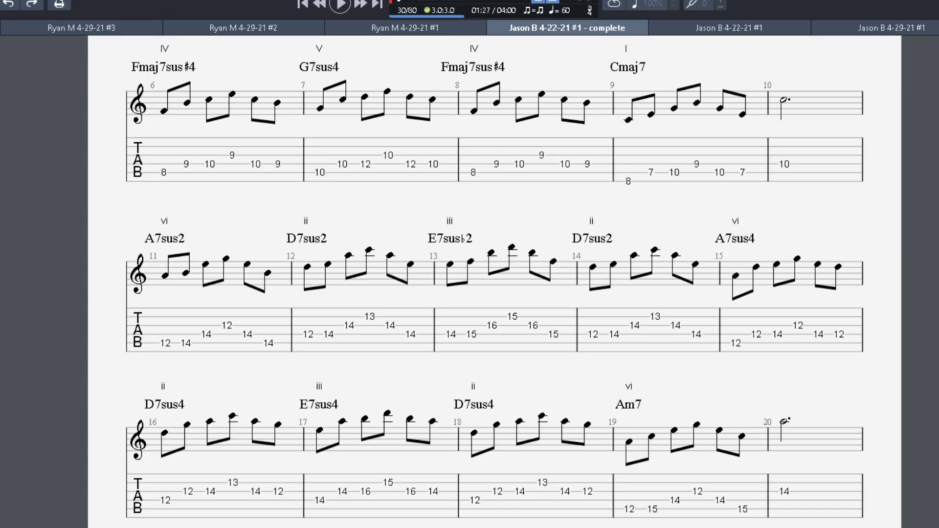
pyautogui.moveTo(636, 511); pyautogui.dragTo(787, 504)
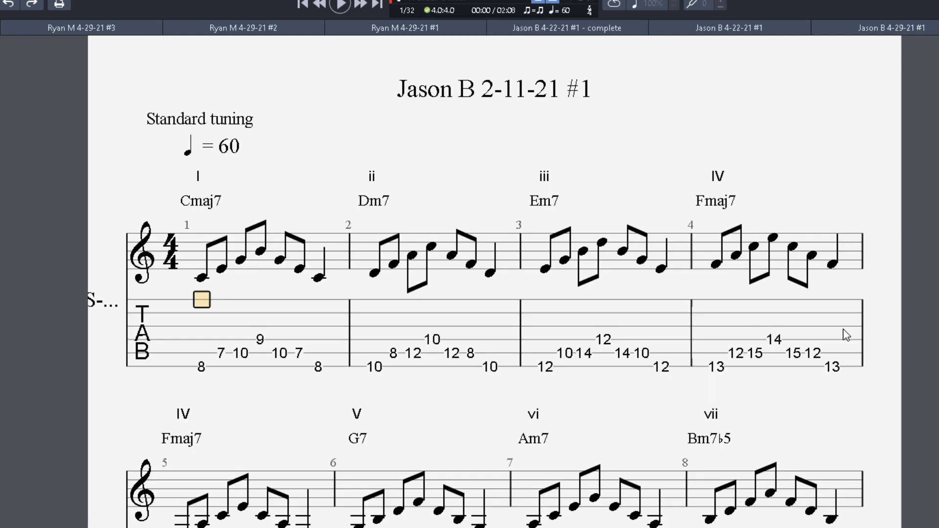
pyautogui.scroll(-3, 842, 335)
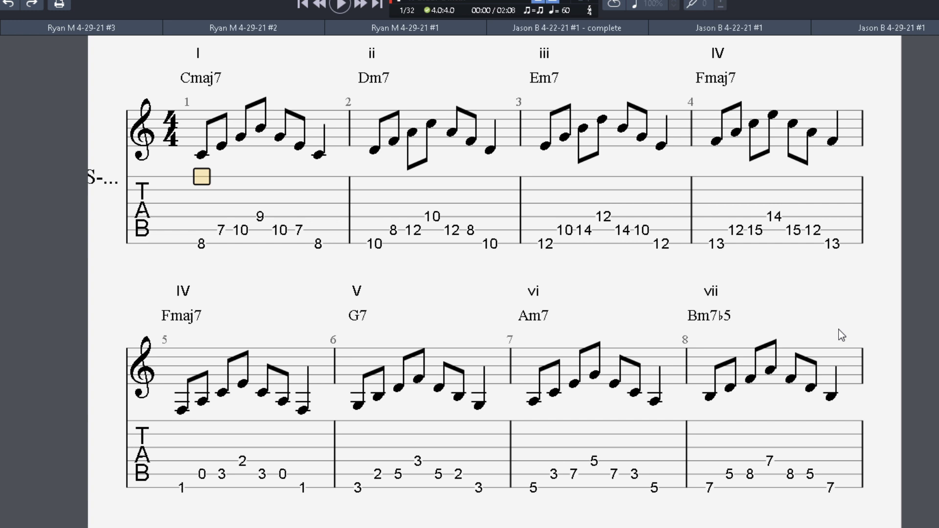
pyautogui.scroll(-4, 841, 336)
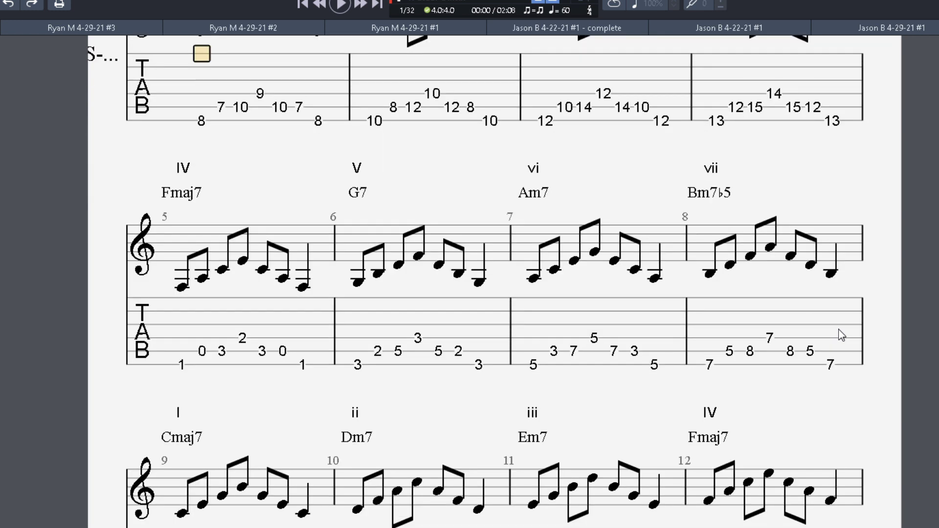
pyautogui.scroll(-4, 841, 335)
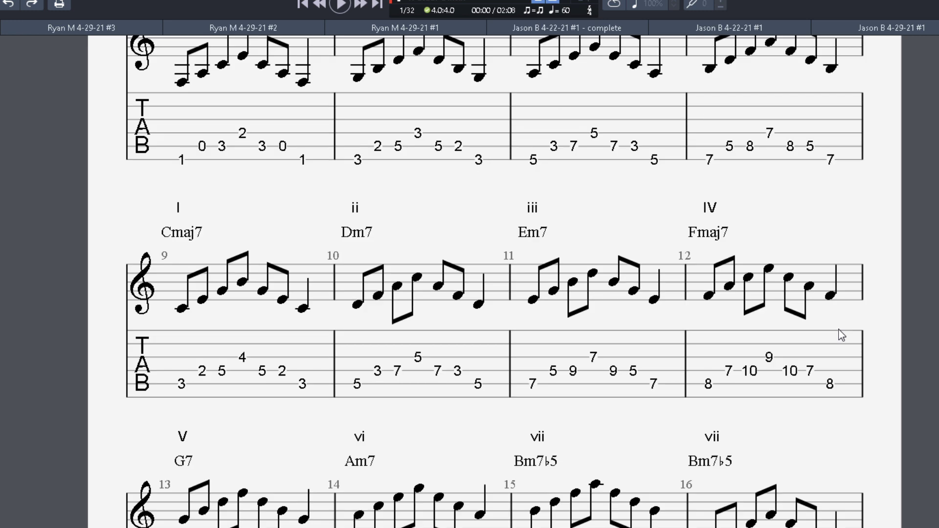
pyautogui.scroll(-7, 842, 336)
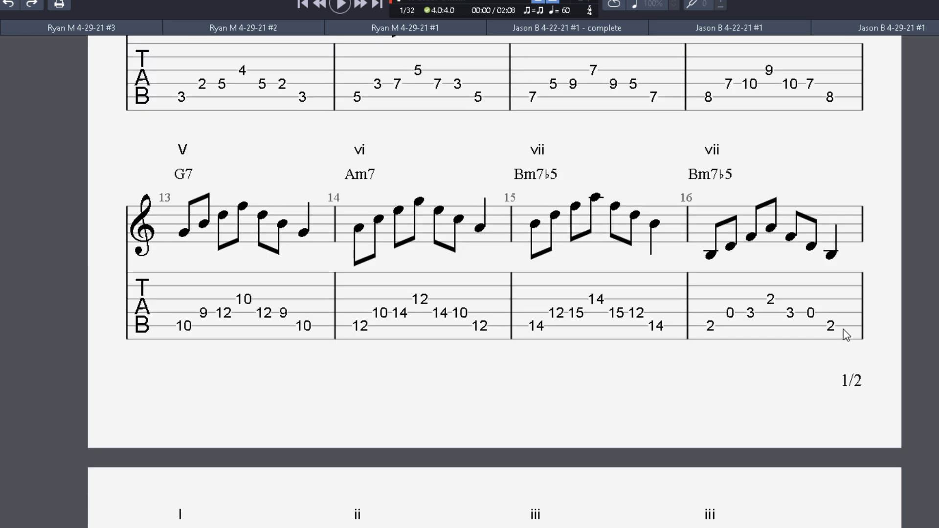
pyautogui.scroll(-10, 845, 332)
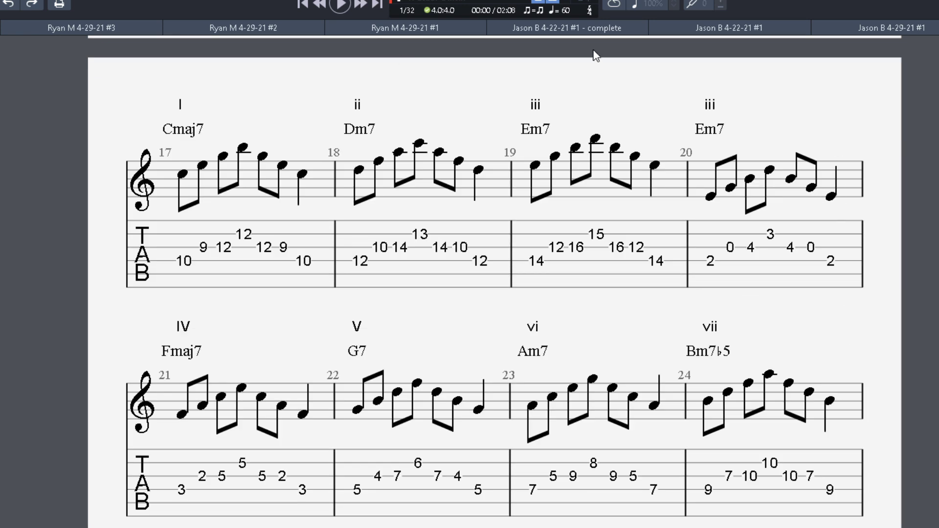
# - In the 4-22-21 #1 complete score, move bar 19's two 15s up a string to fret 10
pyautogui.click(573, 28)
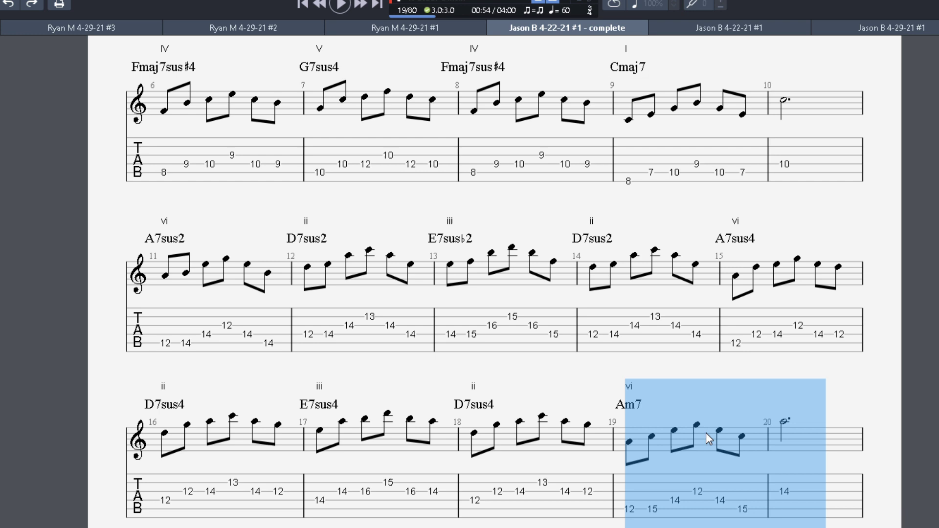
pyautogui.click(708, 490)
pyautogui.click(652, 510)
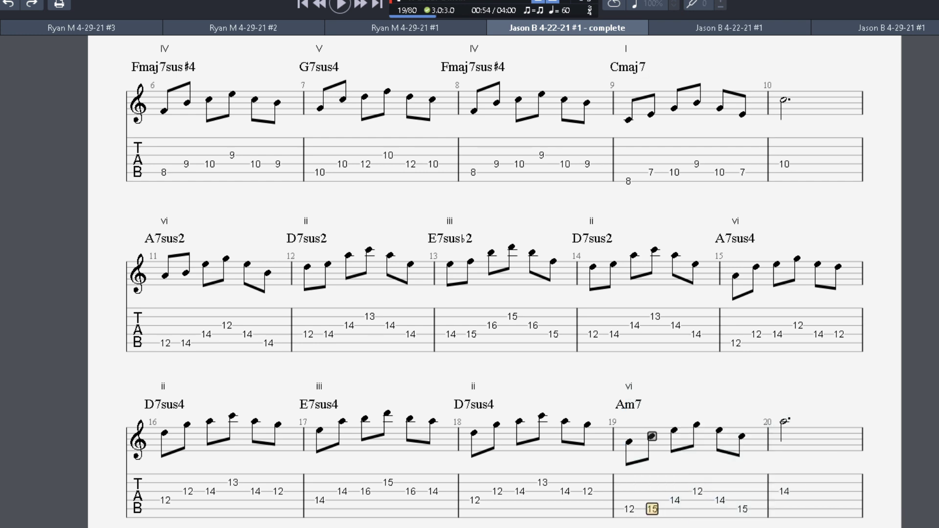
pyautogui.hotkey('ctrl', 'Up')
pyautogui.press('Right')
pyautogui.press('Right')
pyautogui.press('Right')
pyautogui.press('Down')
pyautogui.press('Right')
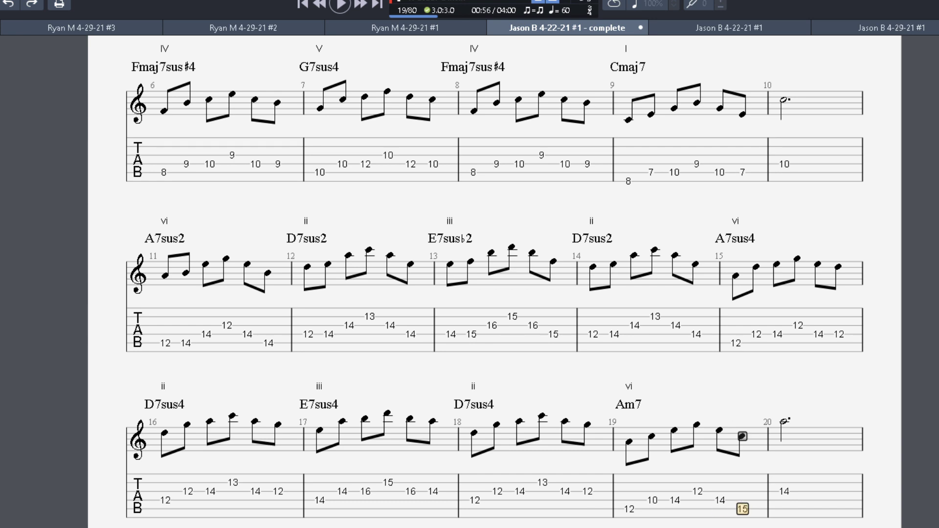
pyautogui.hotkey('ctrl', 'Up')
pyautogui.press('Right')
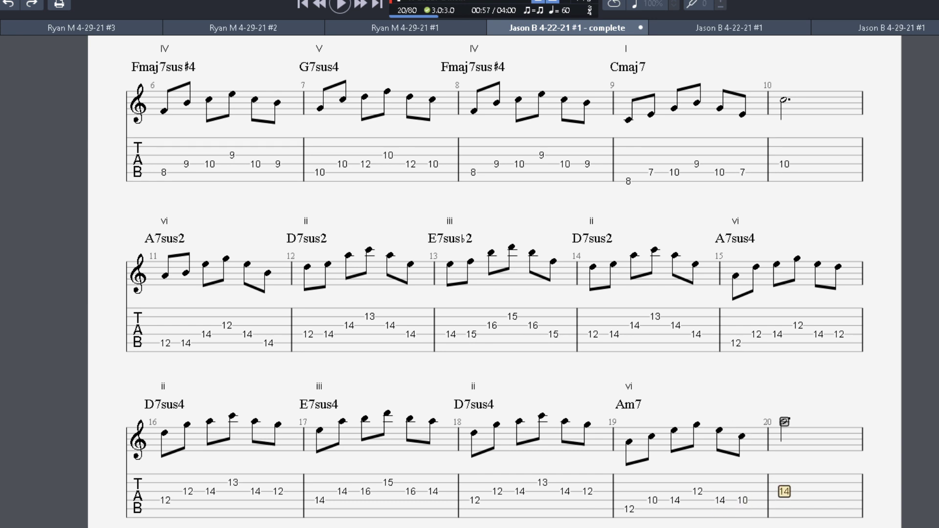
# - Scroll down to bars 36–40 and select the Am7 bars 39–40
pyautogui.scroll(-5, 494, 282)
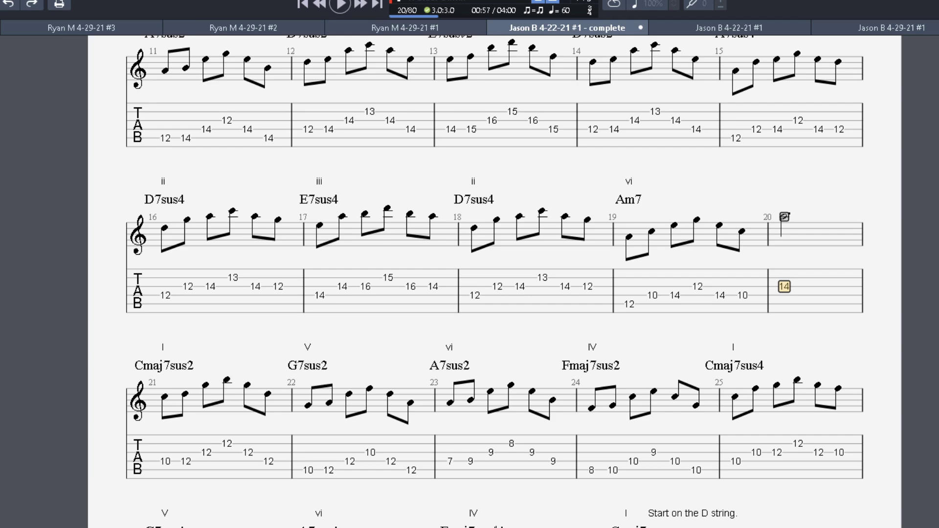
pyautogui.scroll(-3, 494, 282)
pyautogui.scroll(-3, 495, 282)
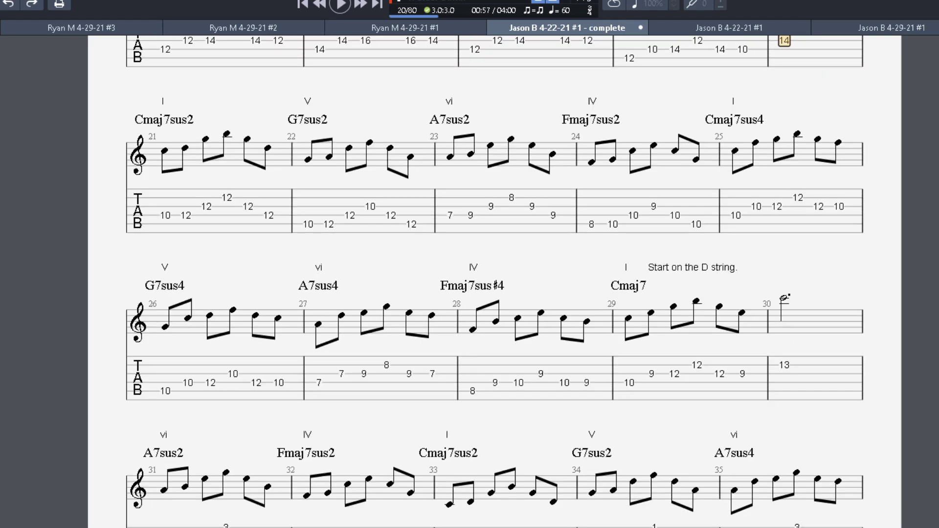
pyautogui.scroll(-5, 494, 282)
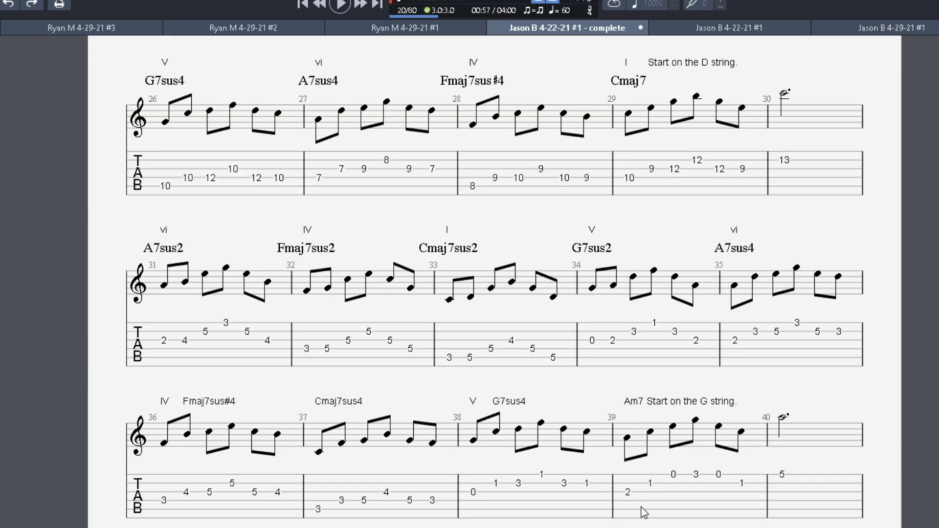
pyautogui.moveTo(628, 503); pyautogui.dragTo(780, 492)
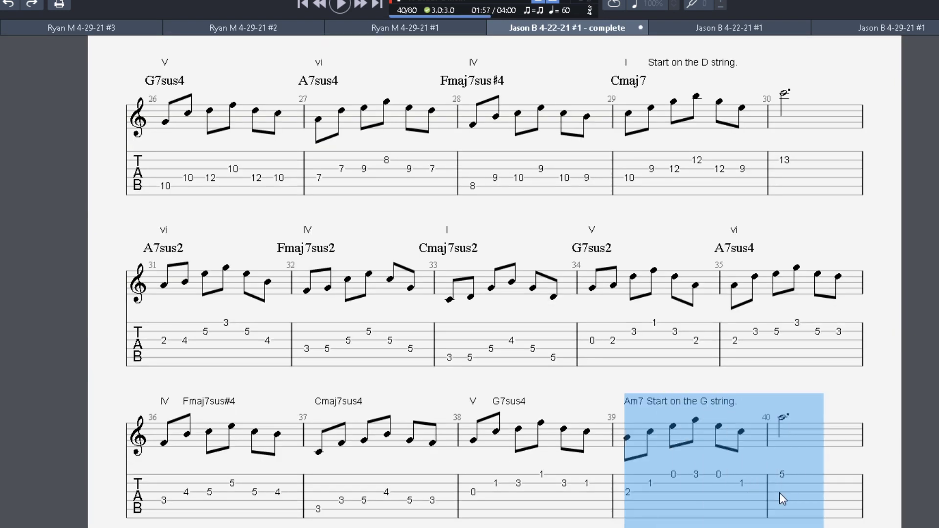
pyautogui.scroll(-3, 780, 492)
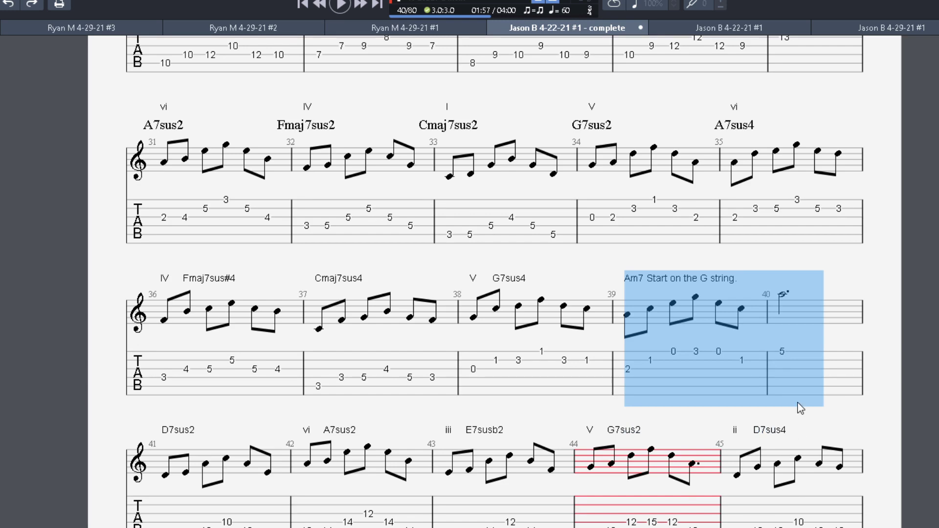
pyautogui.scroll(-2, 801, 408)
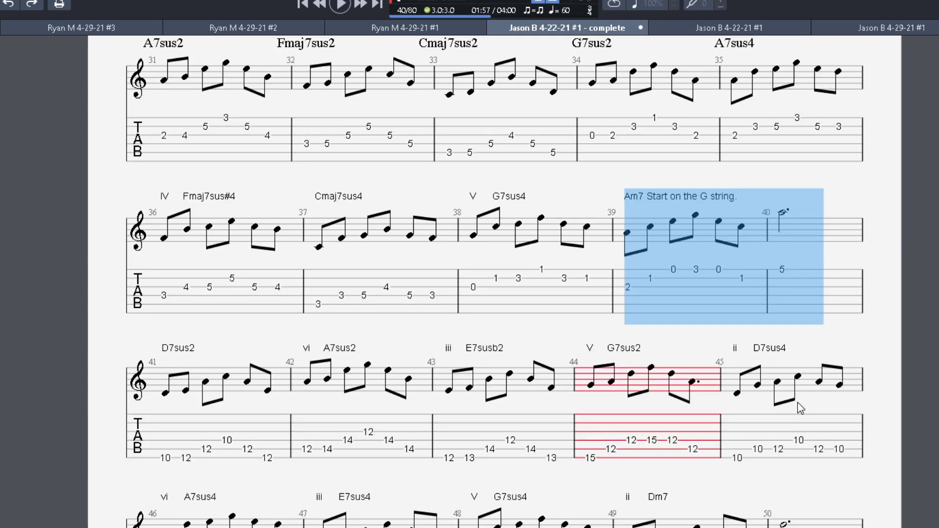
pyautogui.scroll(1, 800, 408)
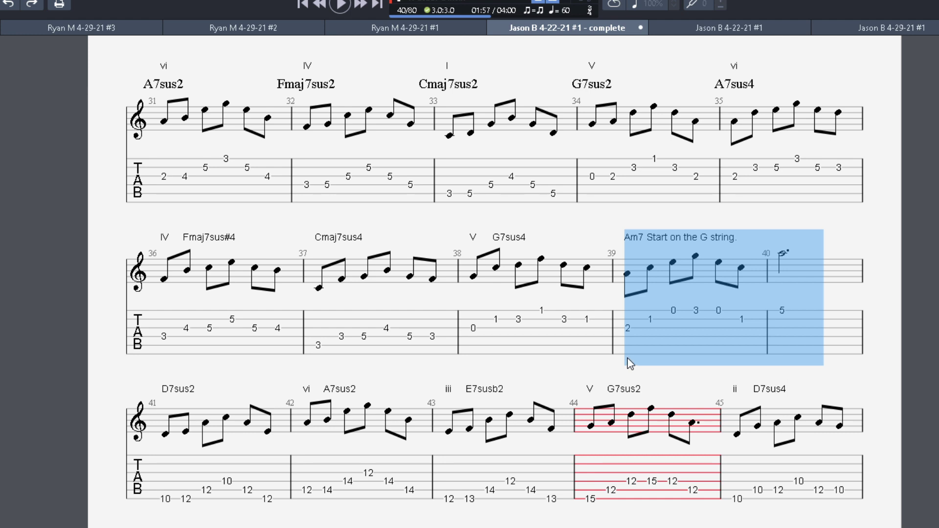
pyautogui.scroll(-1, 630, 363)
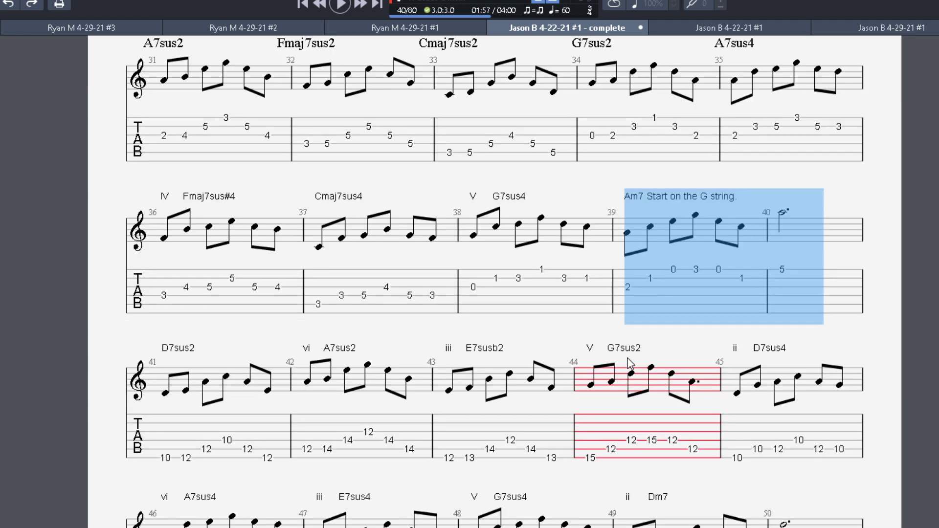
# - Clear the bars 39–40 selection and step through bar 41's notes, including the 12 and 10
pyautogui.click(690, 460)
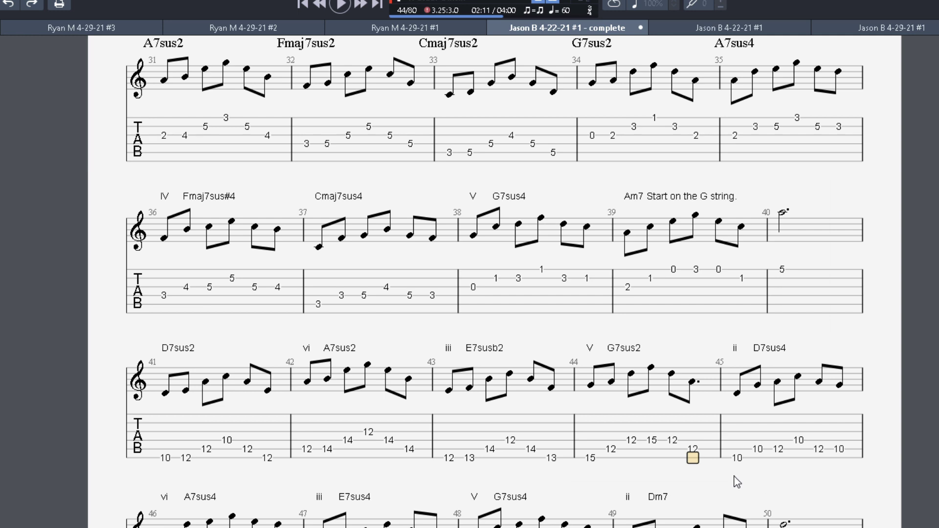
pyautogui.scroll(-1, 746, 481)
pyautogui.click(552, 387)
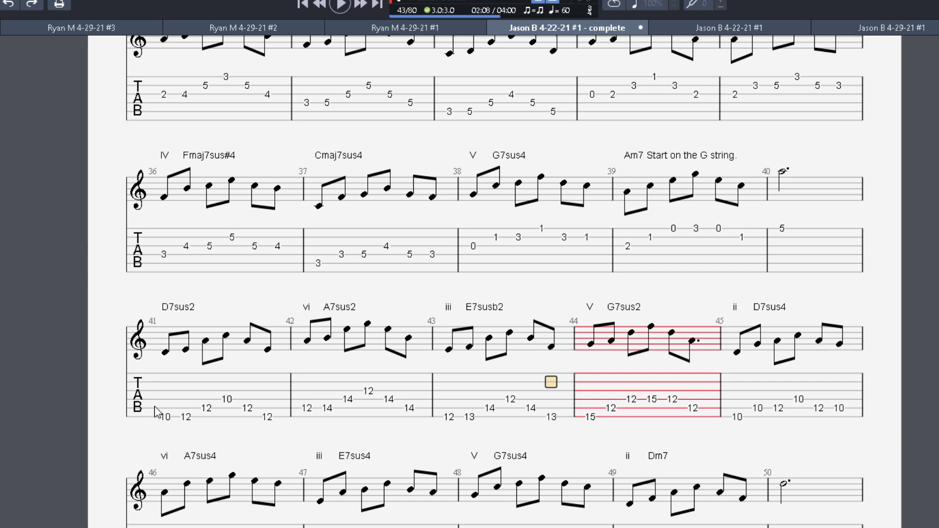
pyautogui.moveTo(159, 411); pyautogui.dragTo(280, 415)
pyautogui.press('Left')
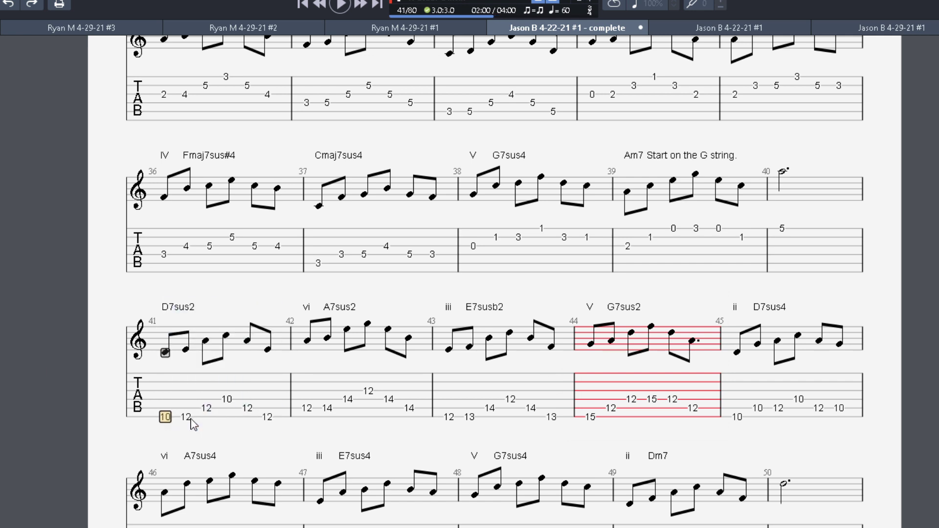
pyautogui.press('Right')
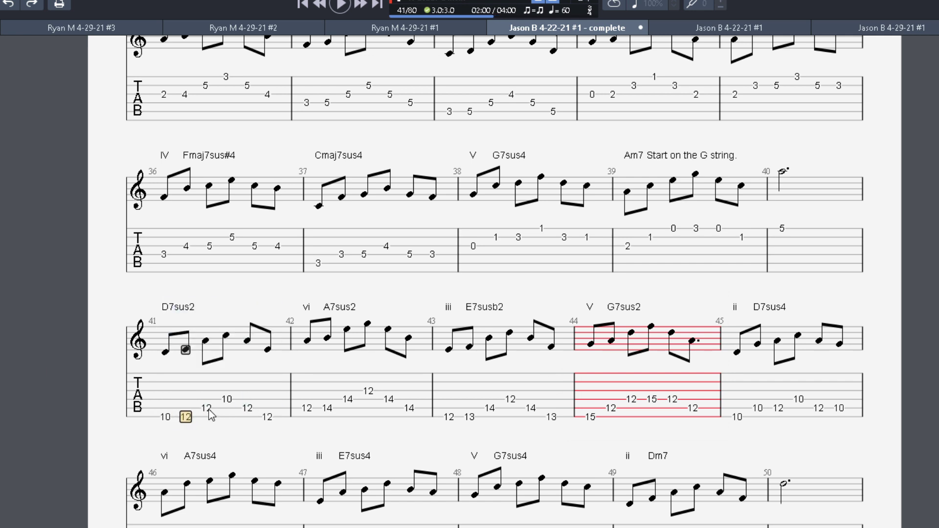
pyautogui.click(200, 409)
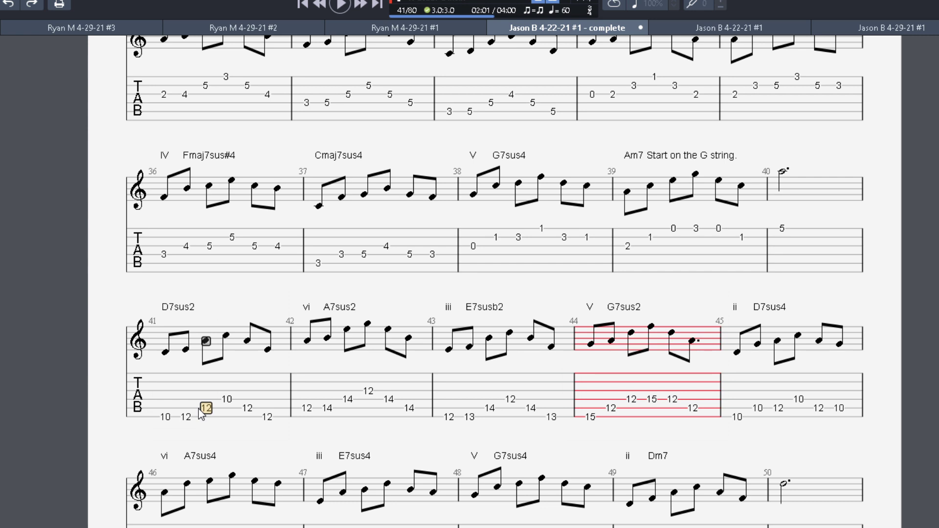
pyautogui.press('Right')
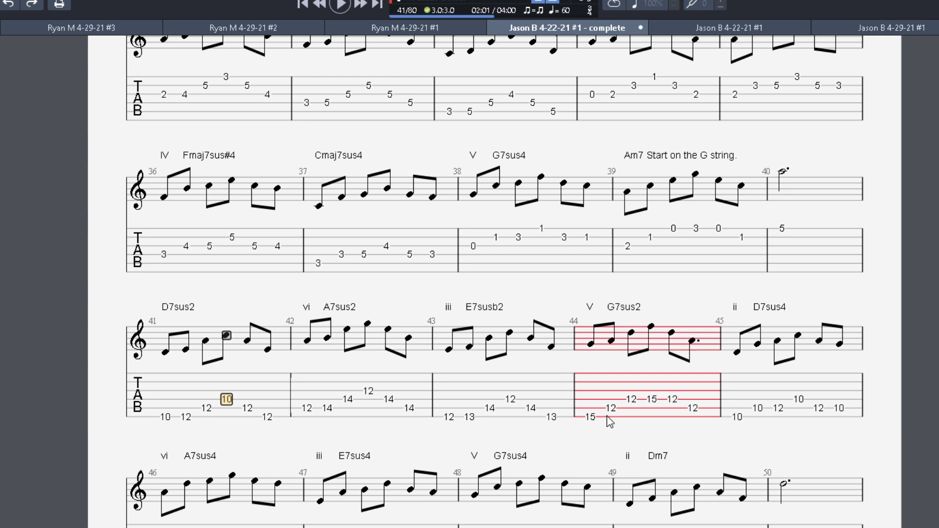
# - Select bar 44 from its second note and check its low-string note
pyautogui.moveTo(611, 414); pyautogui.dragTo(692, 407)
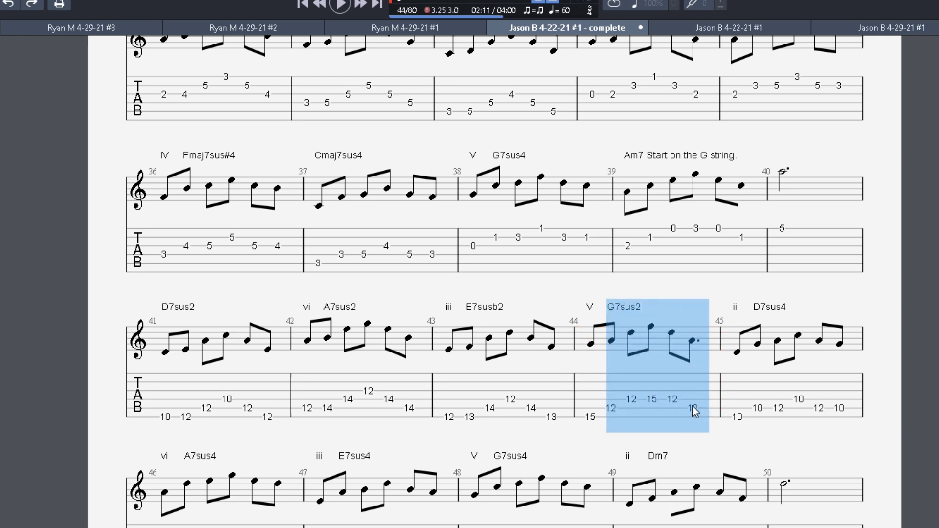
pyautogui.click(611, 417)
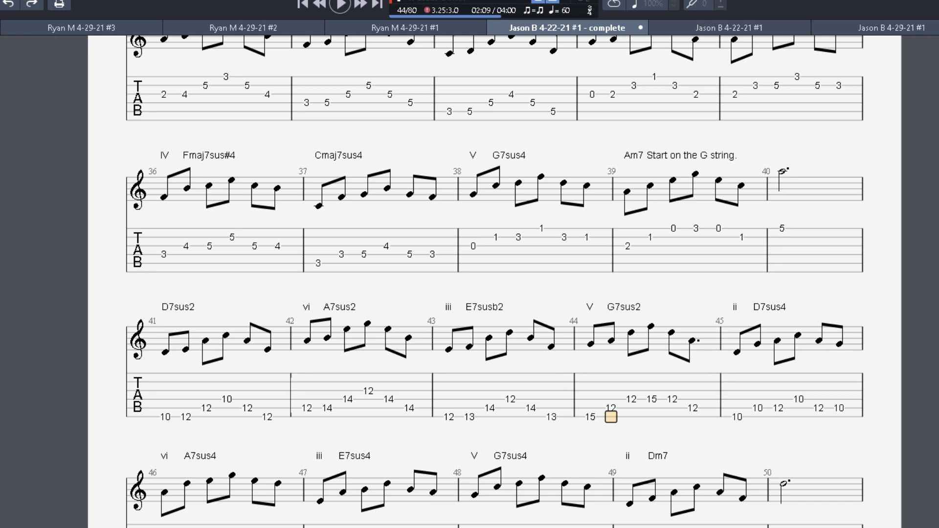
pyautogui.scroll(-3, 494, 282)
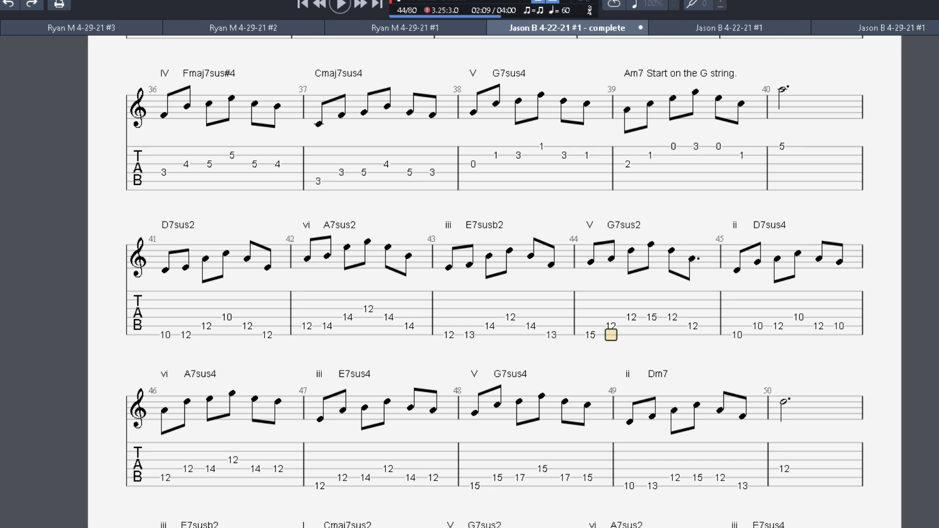
# - Check bar 44's G7sus2 notes, selecting the whole bar and then its last three beats
pyautogui.click(630, 327)
pyautogui.click(611, 326)
pyautogui.click(693, 318)
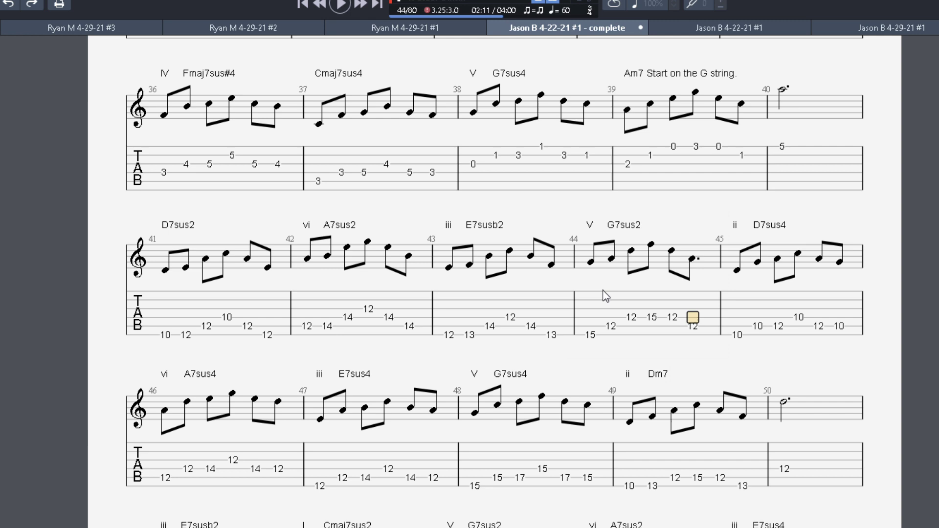
pyautogui.moveTo(594, 296); pyautogui.dragTo(696, 297)
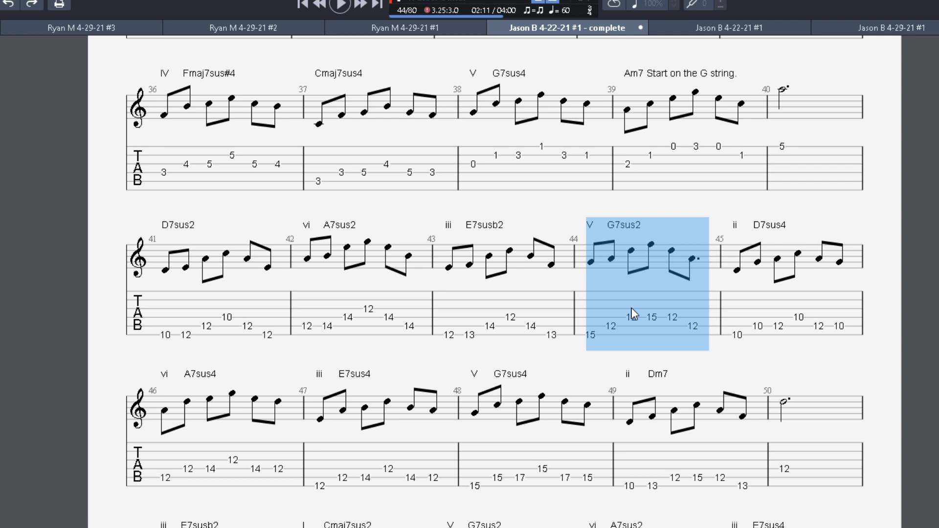
pyautogui.click(596, 335)
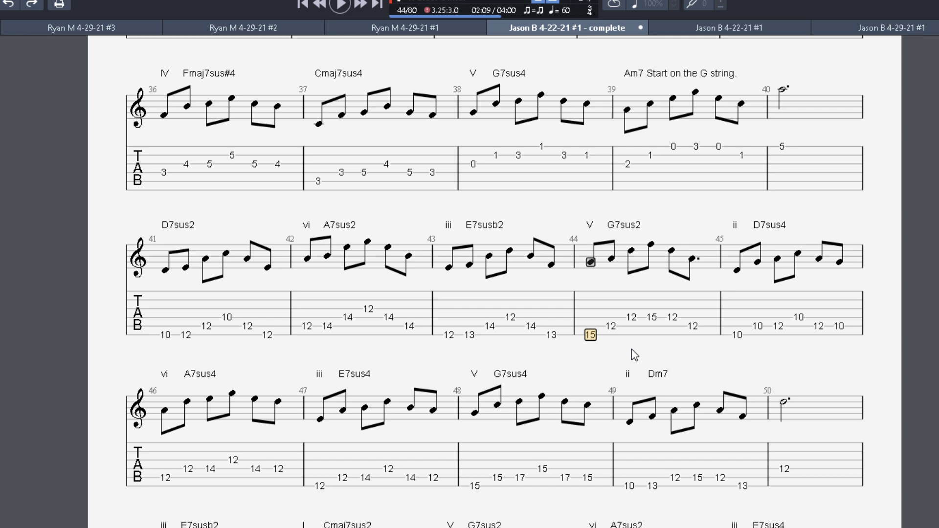
pyautogui.click(736, 348)
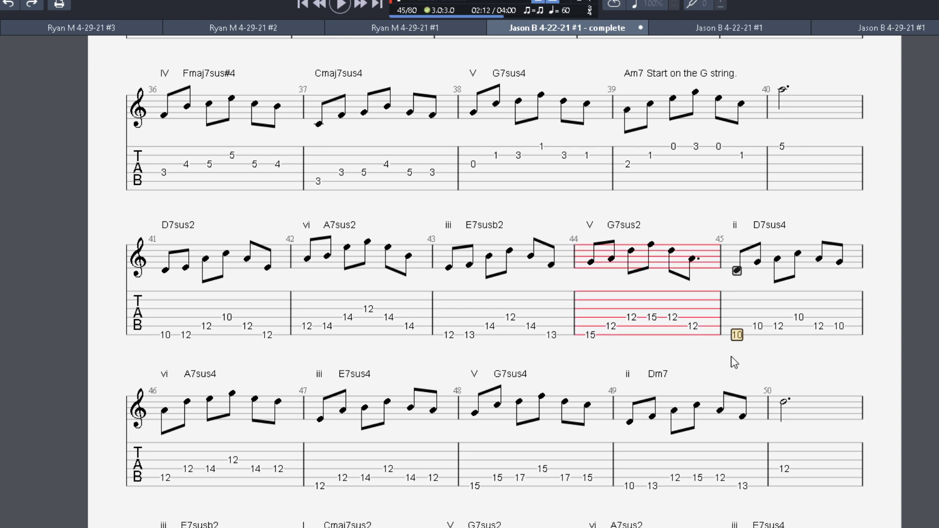
pyautogui.press('Left')
pyautogui.press('Left')
pyautogui.press('Left')
pyautogui.press('Left')
pyautogui.press('Left')
pyautogui.hotkey('shift', 'Right')
pyautogui.hotkey('shift', 'Right')
# - Make the last note of bar 48 dotted
pyautogui.click(600, 460)
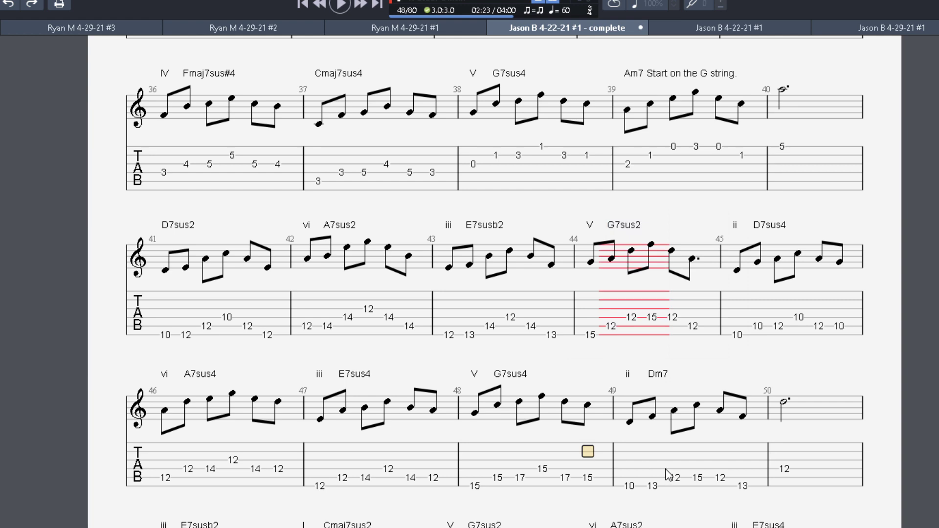
pyautogui.press('.')
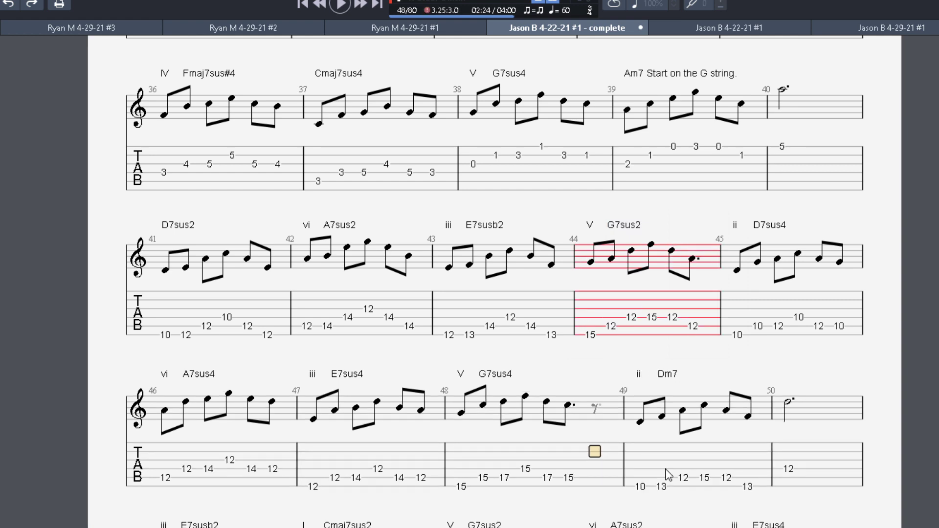
pyautogui.press('Right')
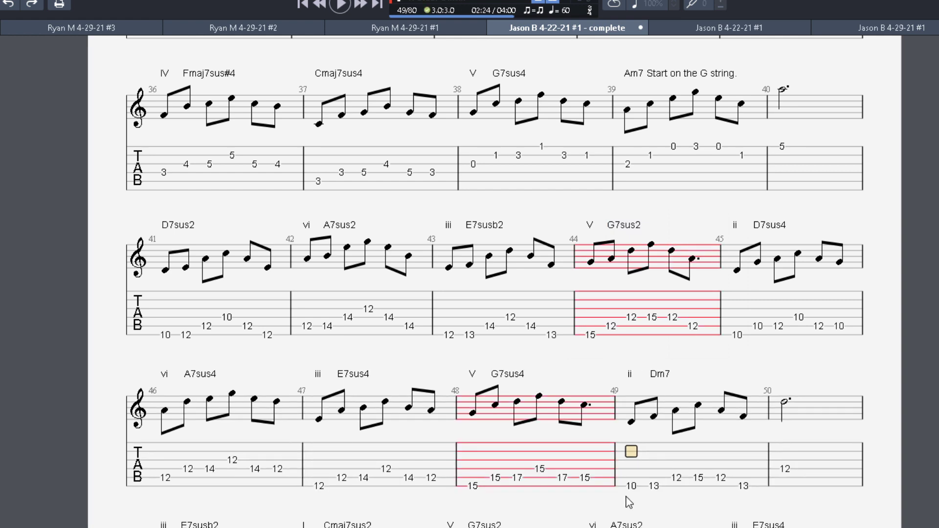
# - Toggle the dot on bar 44's last note off and back on
pyautogui.click(695, 328)
pyautogui.write('11')
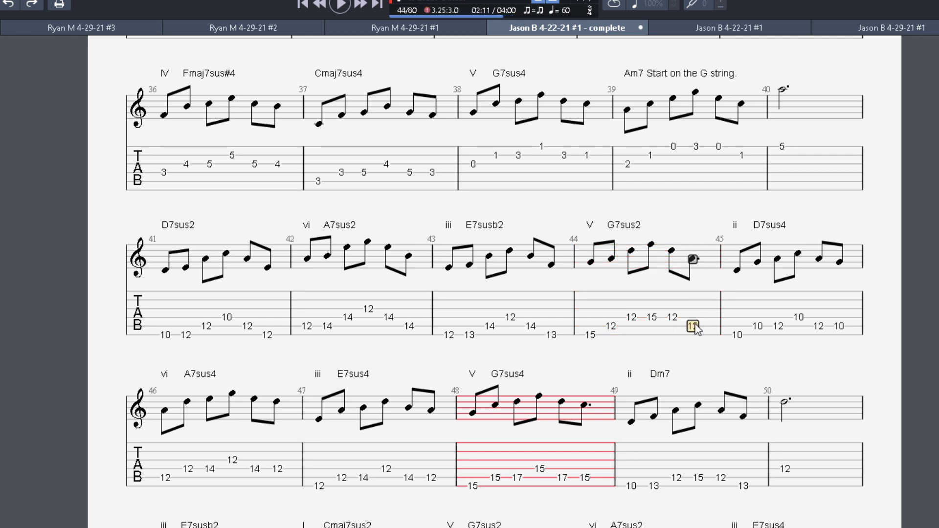
pyautogui.press('.')
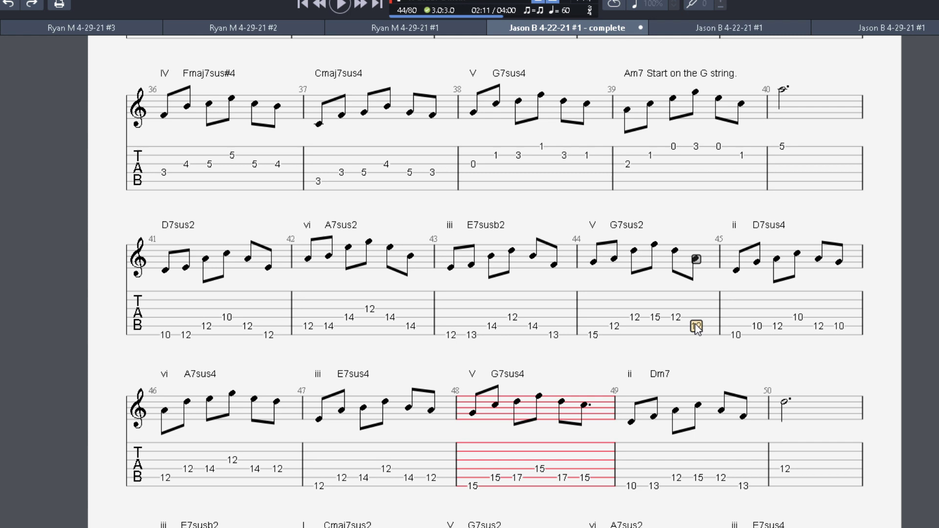
pyautogui.press('.')
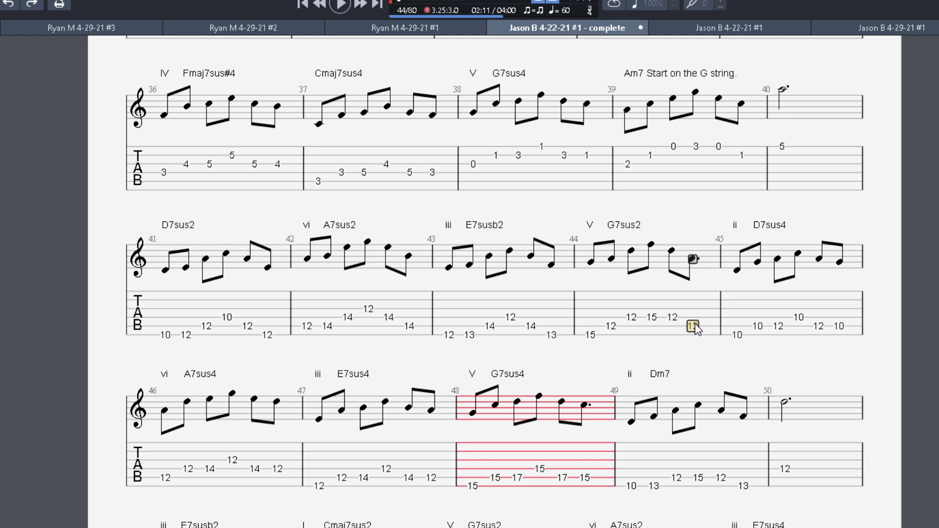
pyautogui.click(616, 337)
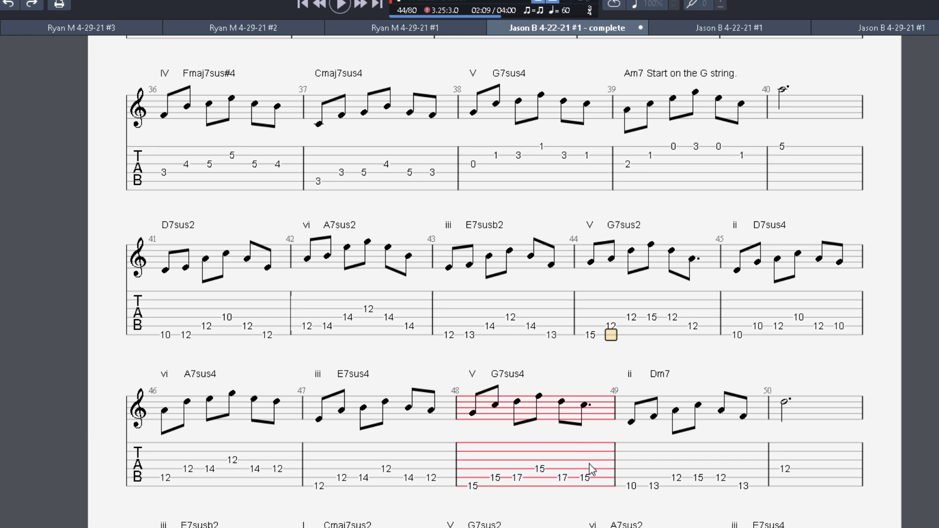
pyautogui.click(805, 483)
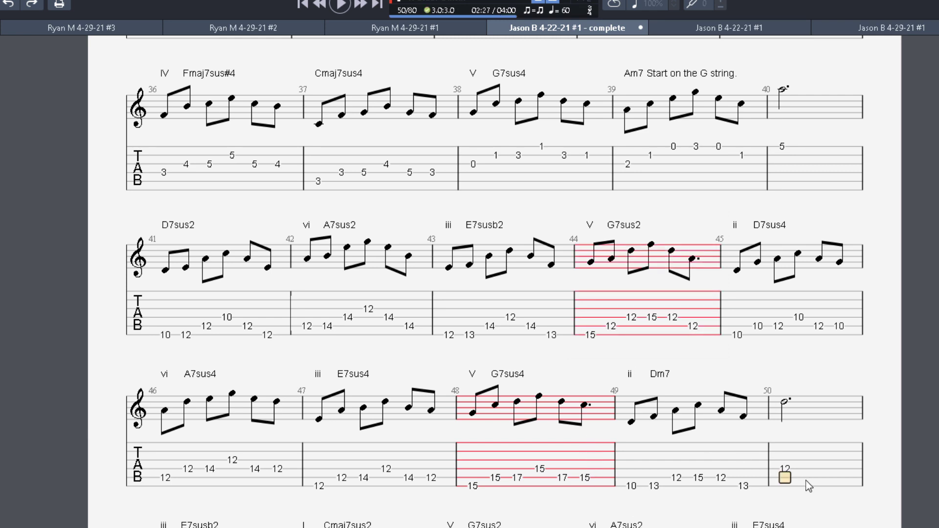
pyautogui.press('Down')
pyautogui.scroll(-2, 816, 493)
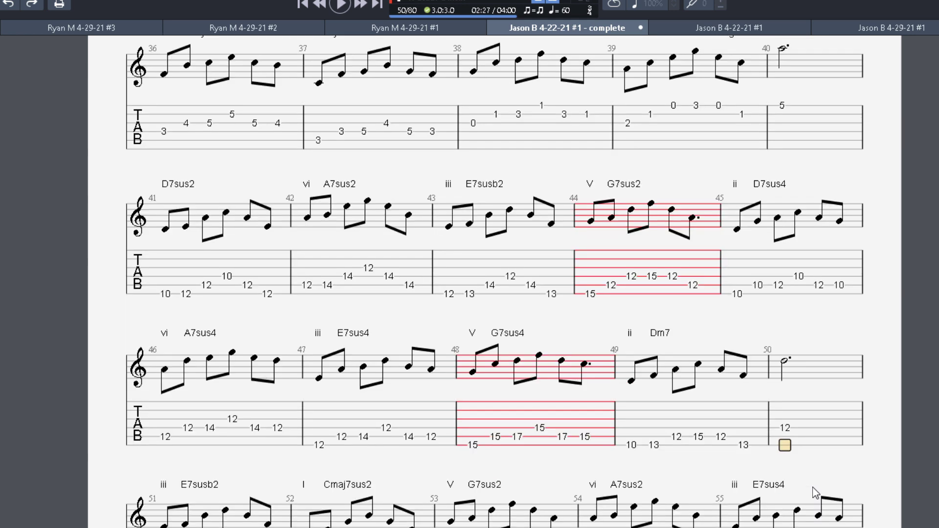
pyautogui.click(733, 413)
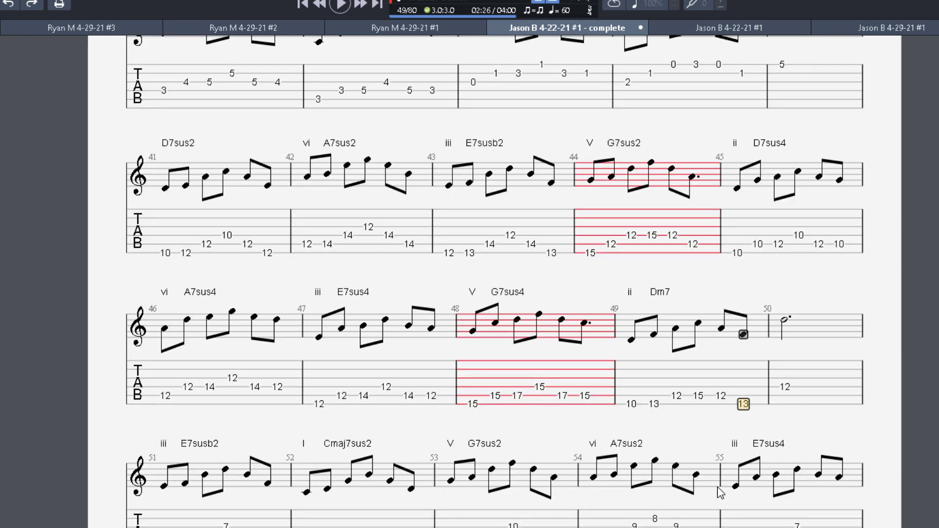
pyautogui.moveTo(639, 379); pyautogui.dragTo(743, 378)
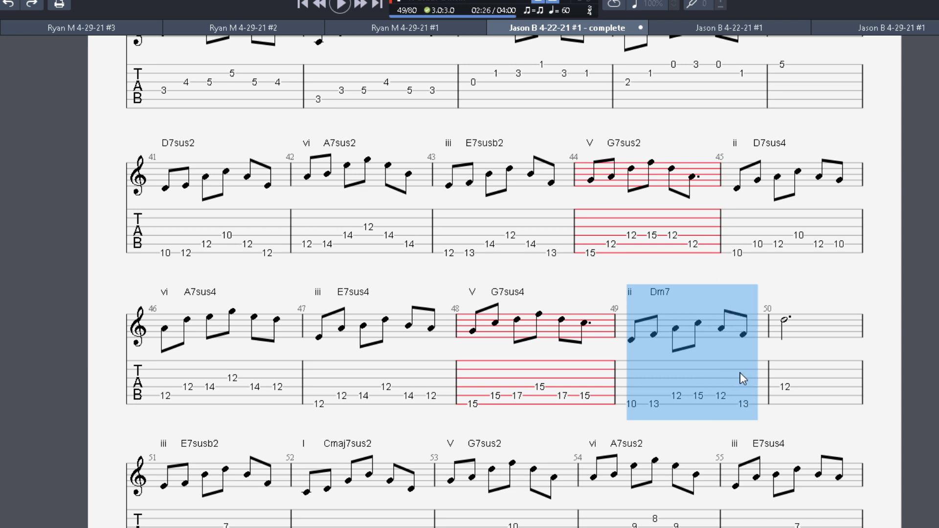
pyautogui.scroll(-1, 743, 379)
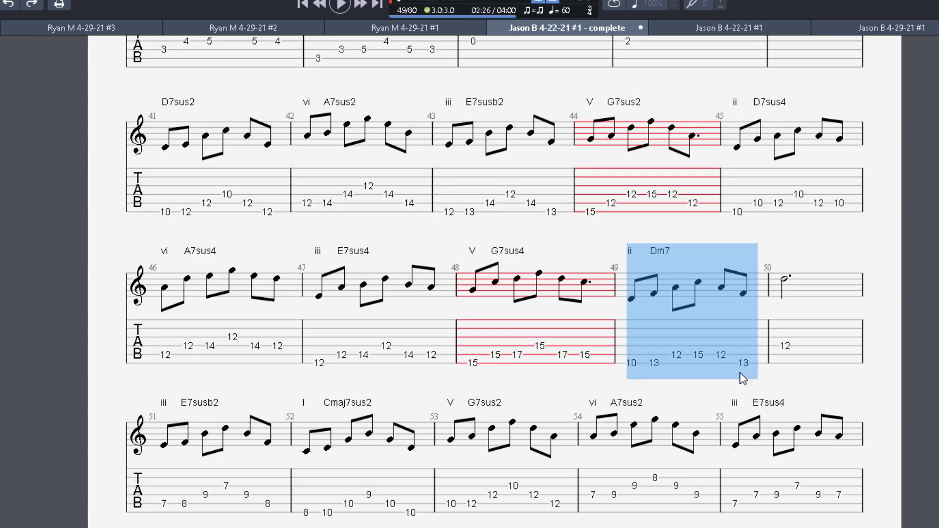
pyautogui.scroll(-1, 744, 379)
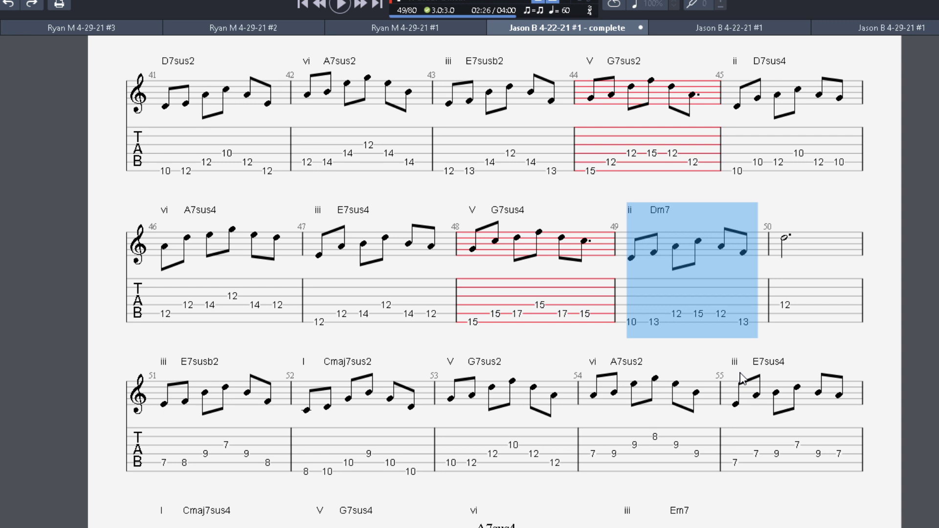
pyautogui.scroll(-3, 743, 379)
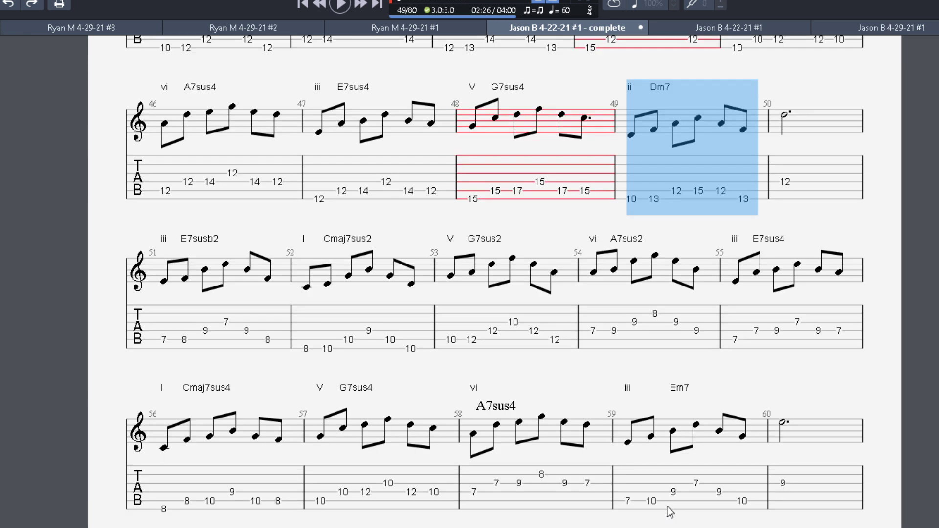
pyautogui.moveTo(642, 498); pyautogui.dragTo(784, 499)
pyautogui.scroll(-1, 785, 503)
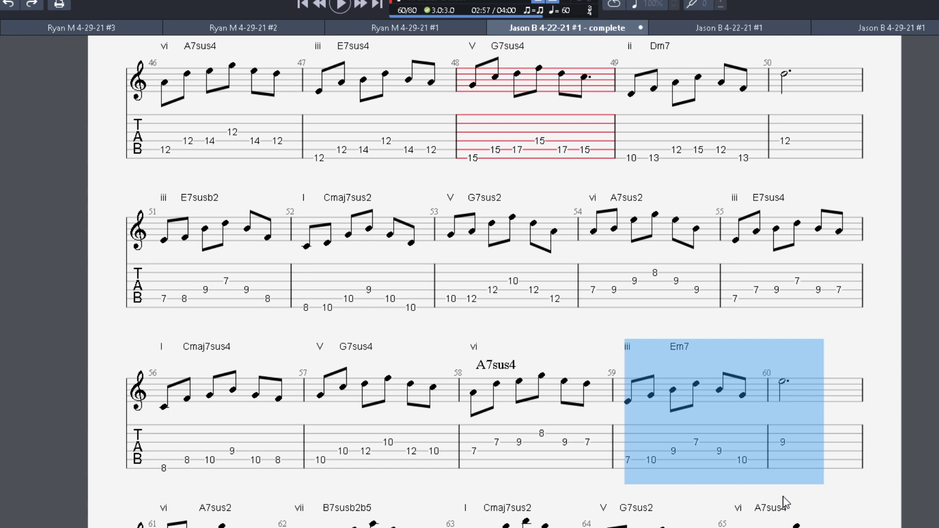
pyautogui.scroll(-5, 785, 503)
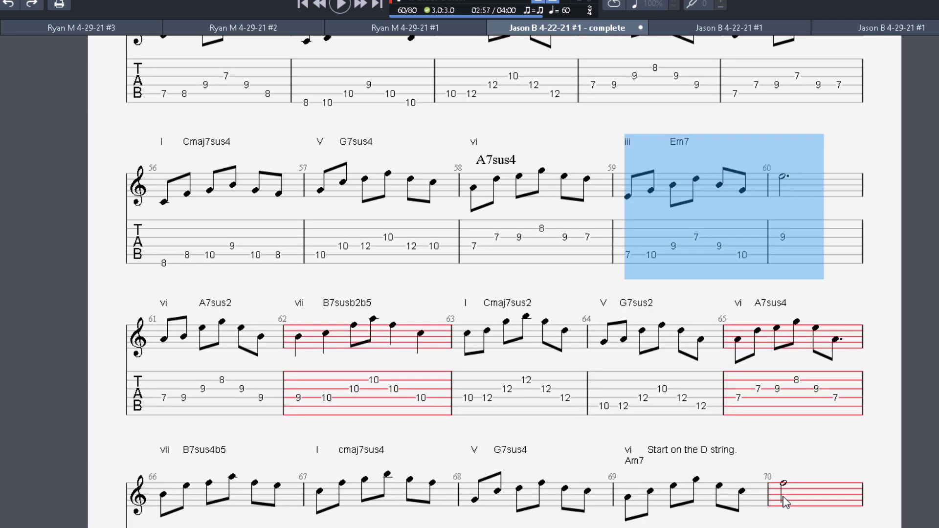
pyautogui.scroll(-1, 786, 501)
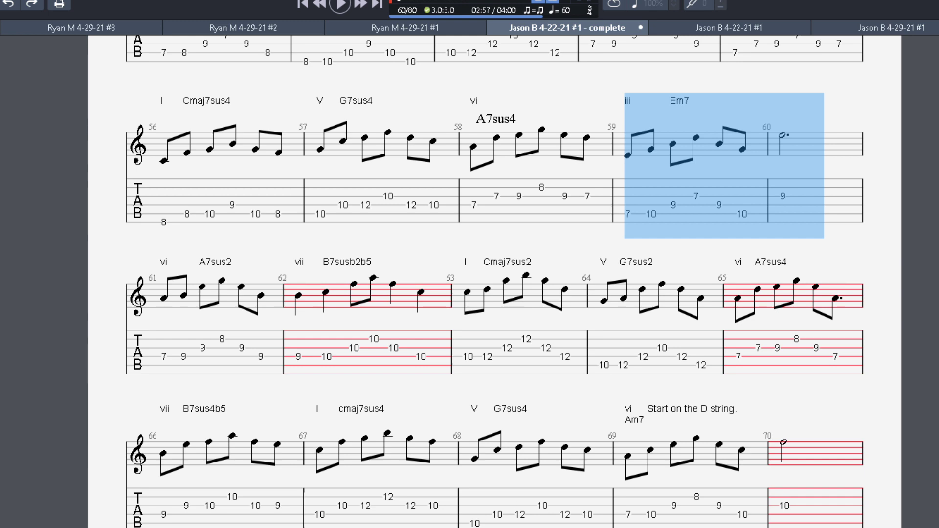
pyautogui.click(350, 377)
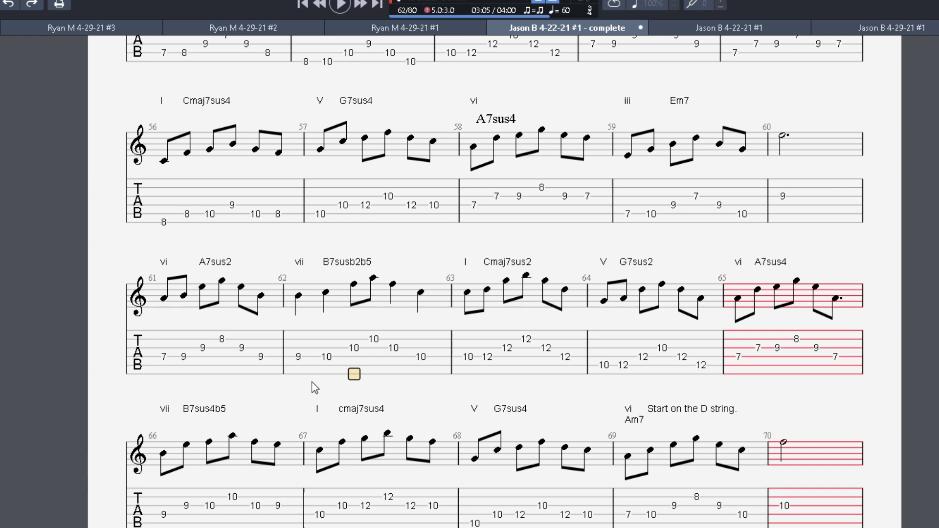
pyautogui.click(309, 357)
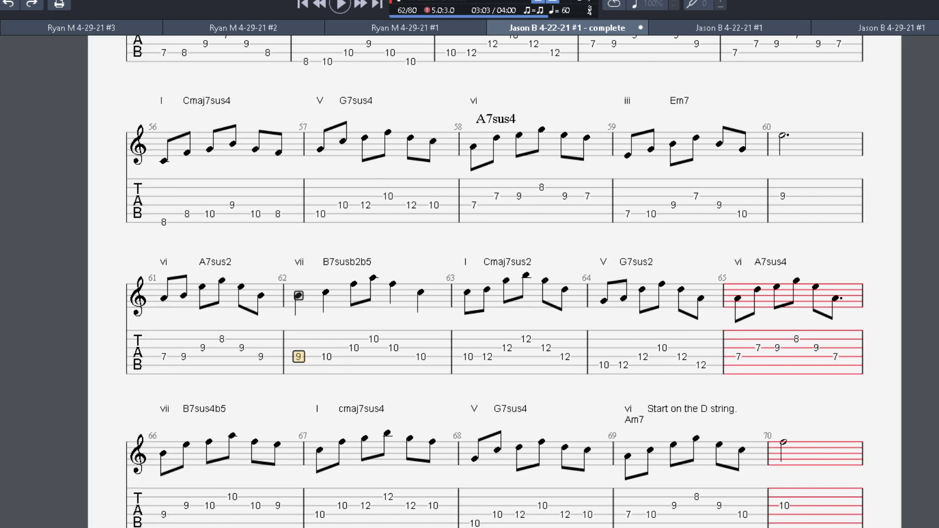
pyautogui.scroll(2, 3, 181)
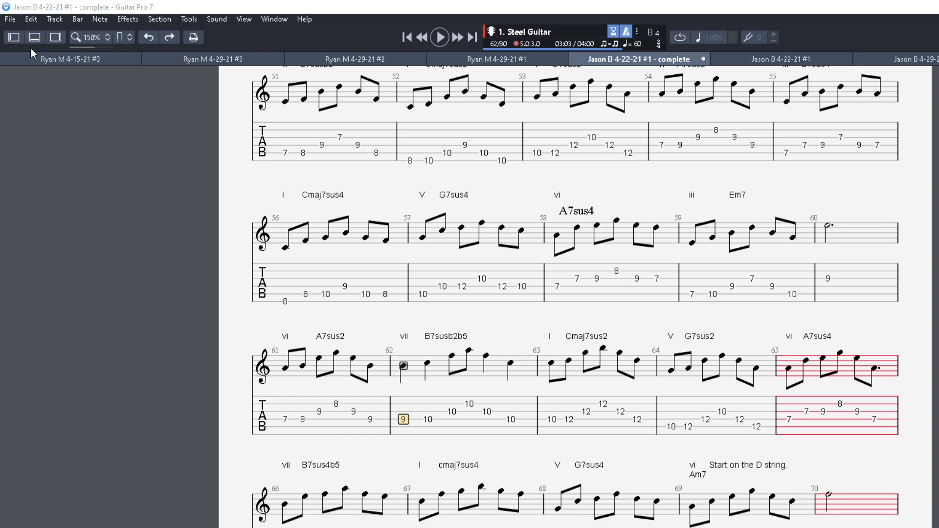
# - Show the Edition palette and try eighth, quarter, then sixteenth values on bar 62's first note
pyautogui.click(14, 38)
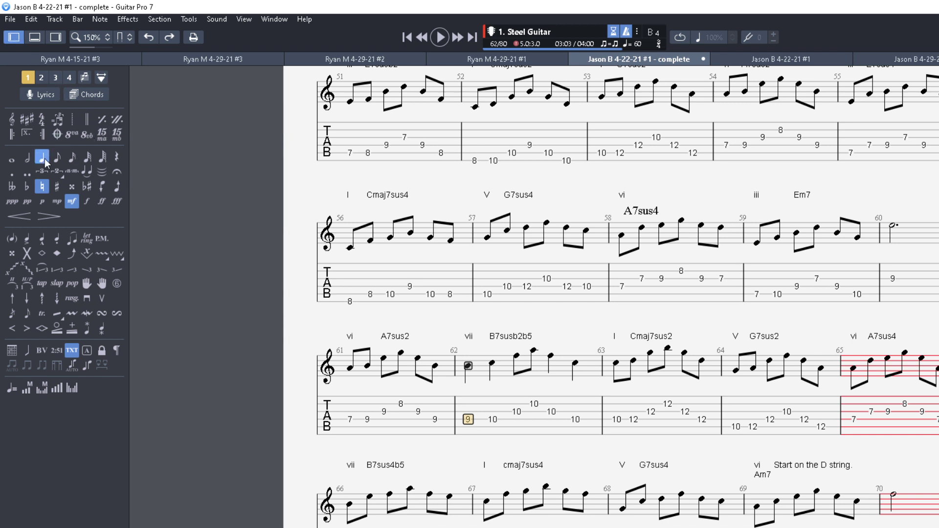
pyautogui.click(57, 157)
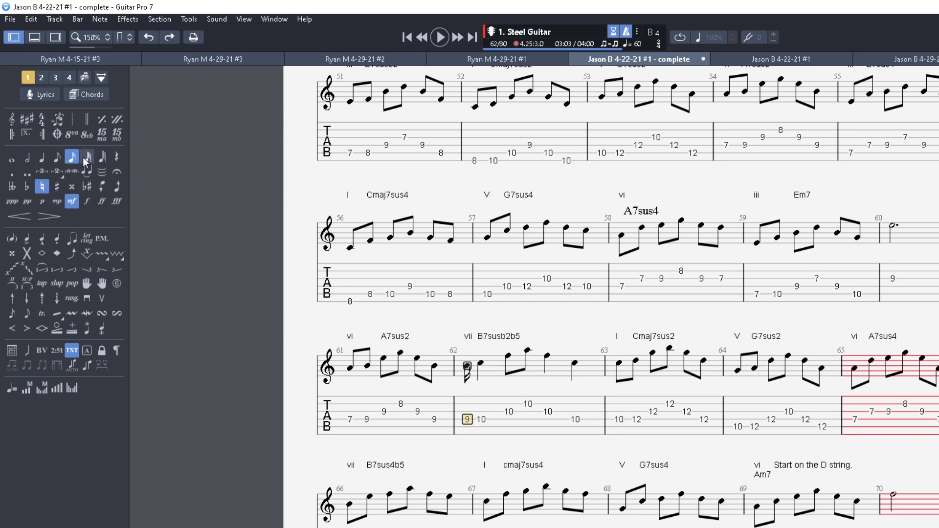
pyautogui.click(42, 157)
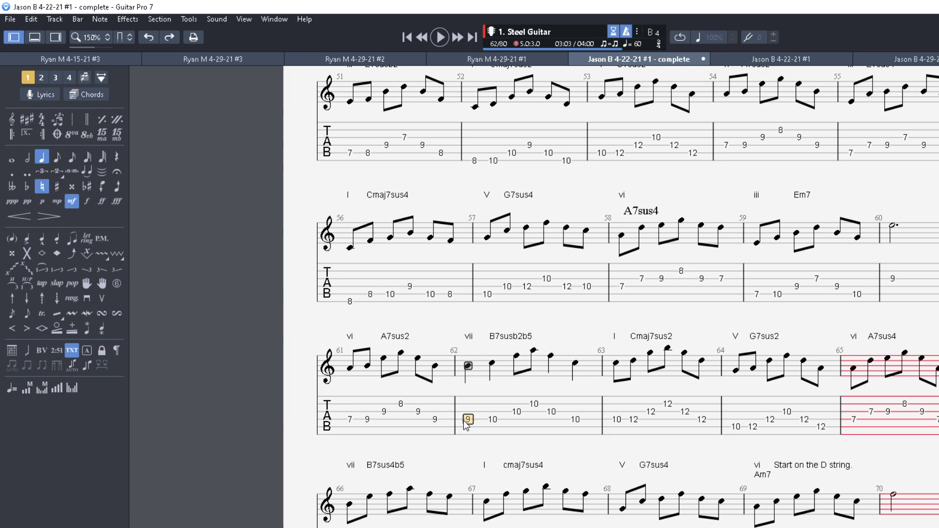
pyautogui.press('-')
pyautogui.press('-')
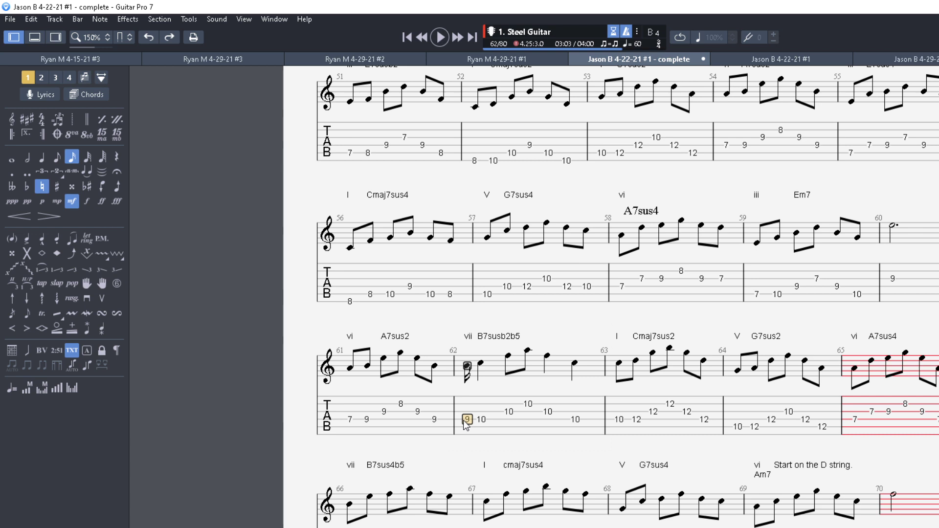
pyautogui.press('-')
# - Undo the changes so bar 62's first note is a quarter again, then hide the Edition palette
pyautogui.press('9')
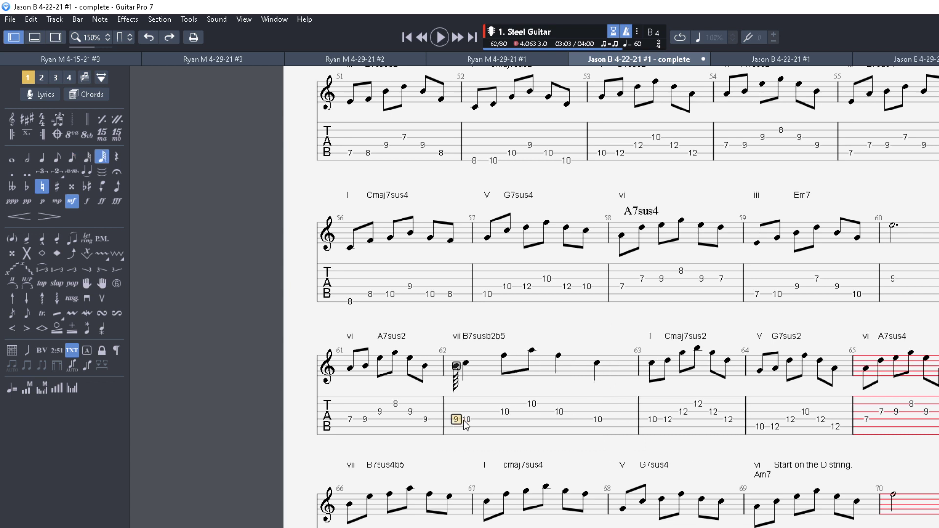
pyautogui.press('+')
pyautogui.press('+')
pyautogui.press('+')
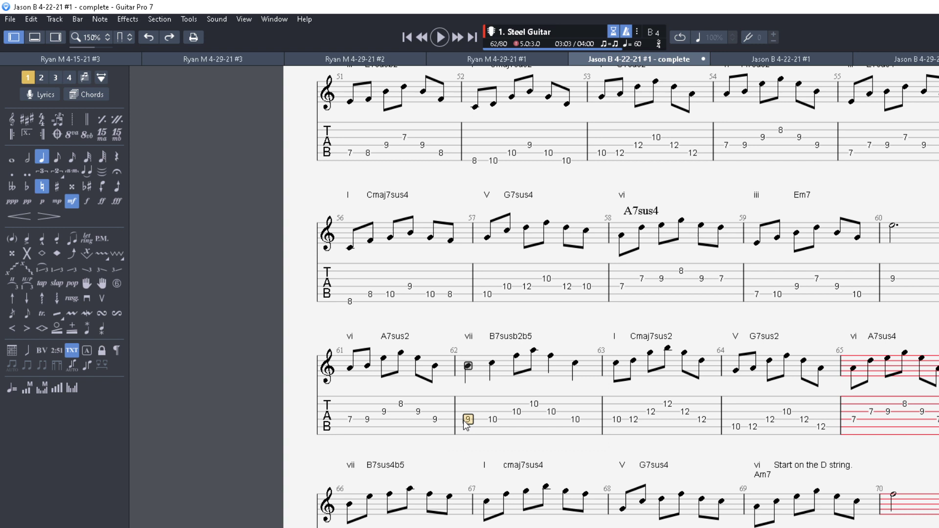
pyautogui.moveTo(466, 418); pyautogui.dragTo(573, 416)
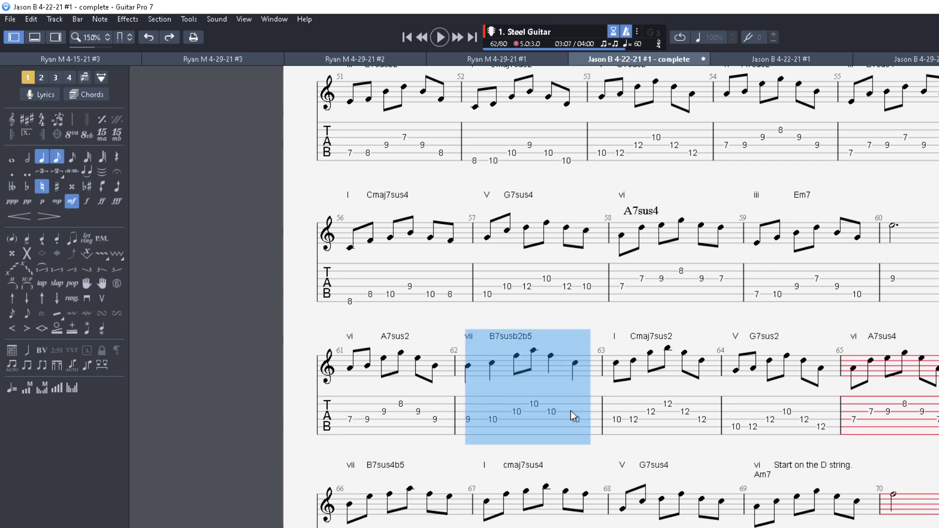
pyautogui.click(617, 435)
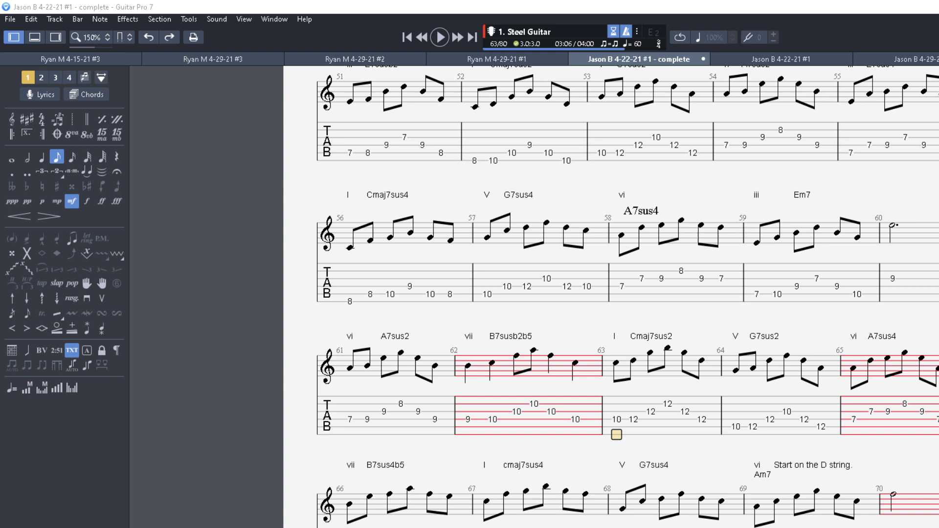
pyautogui.click(14, 37)
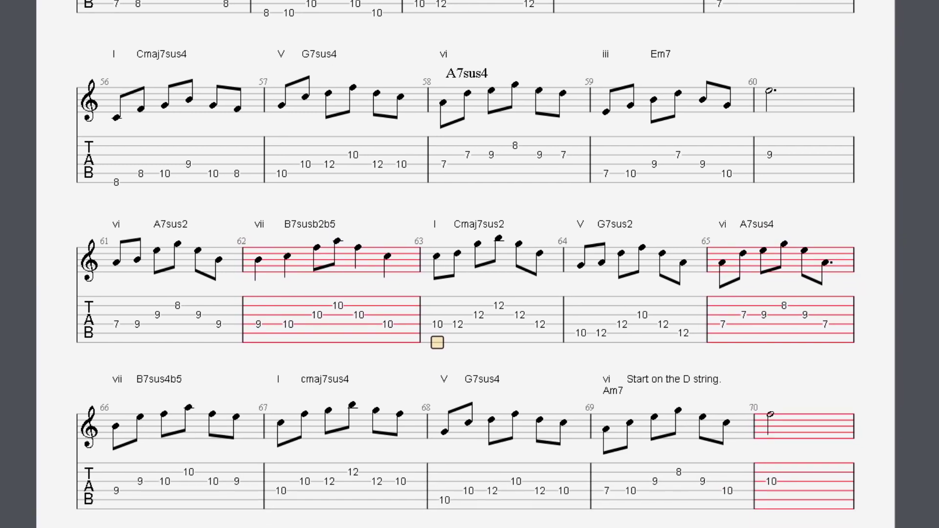
# - Select measure 65's A7sus4 notes, then flag measure 70's single note in red
pyautogui.click(832, 345)
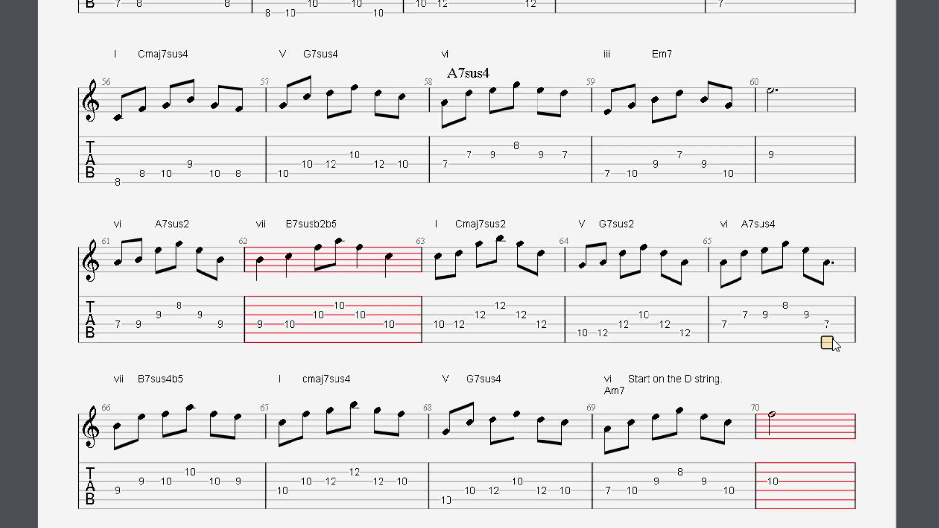
pyautogui.moveTo(829, 306); pyautogui.dragTo(803, 333)
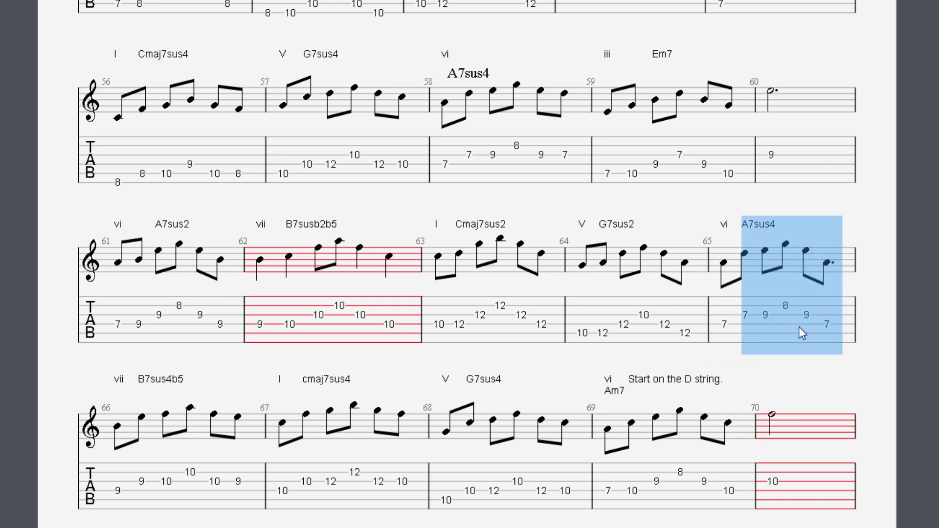
pyautogui.scroll(-1, 933, 431)
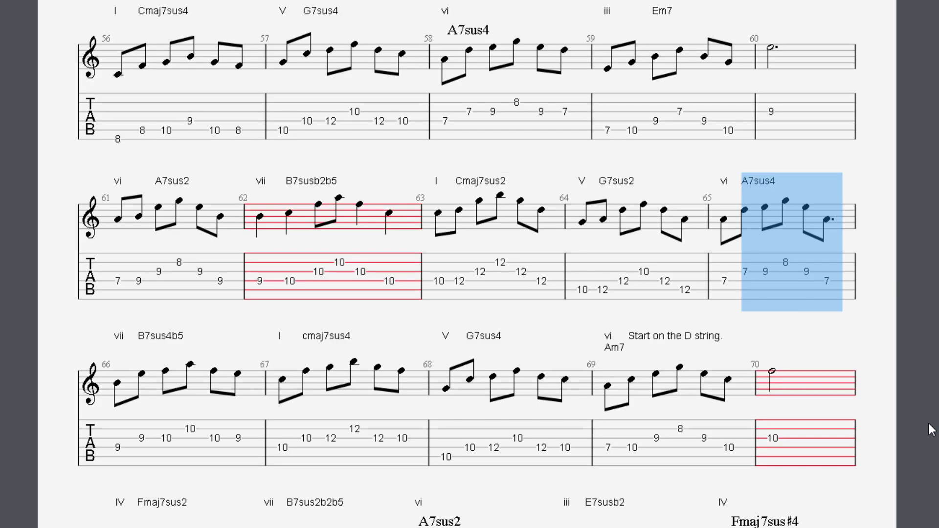
pyautogui.scroll(-1, 932, 431)
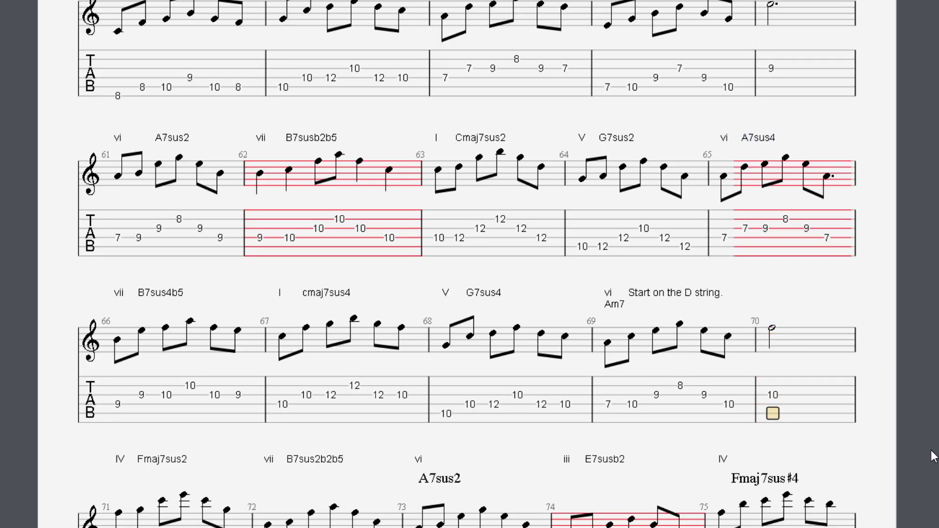
pyautogui.scroll(-1, 933, 458)
pyautogui.click(774, 352)
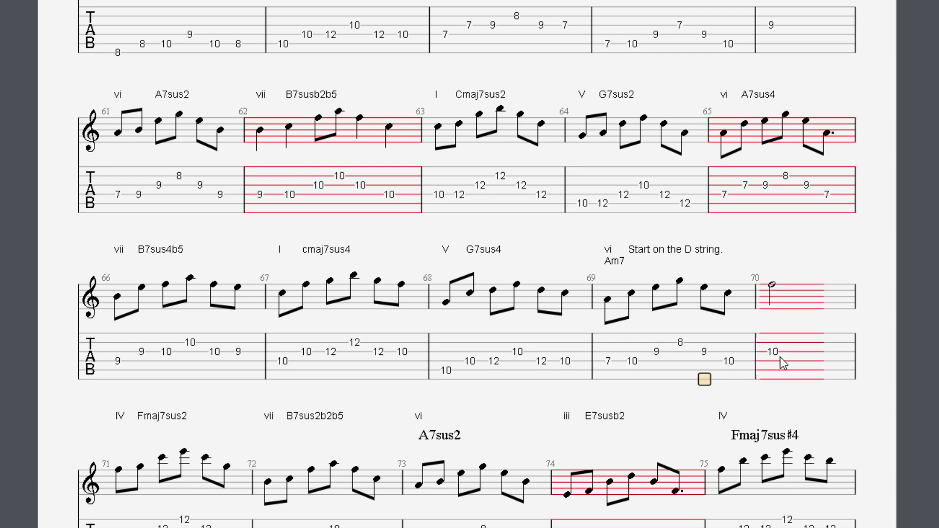
pyautogui.click(785, 356)
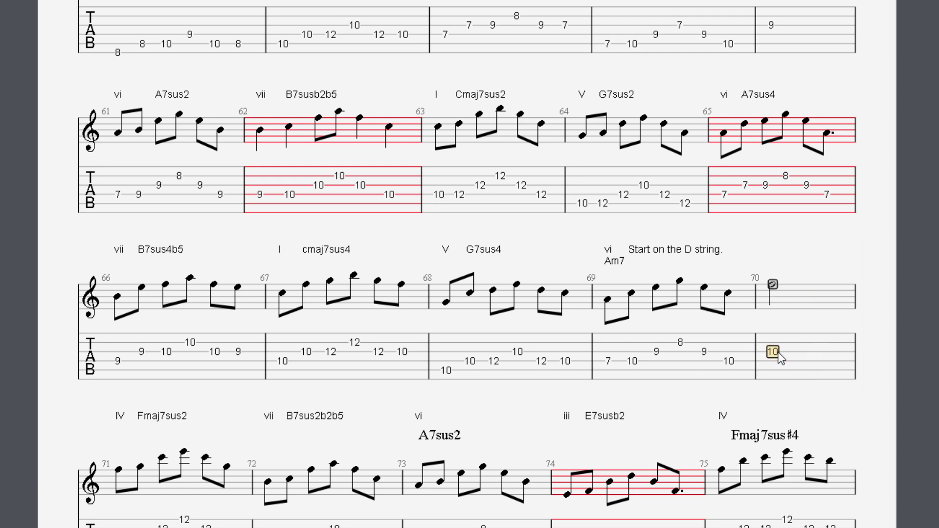
pyautogui.click(782, 365)
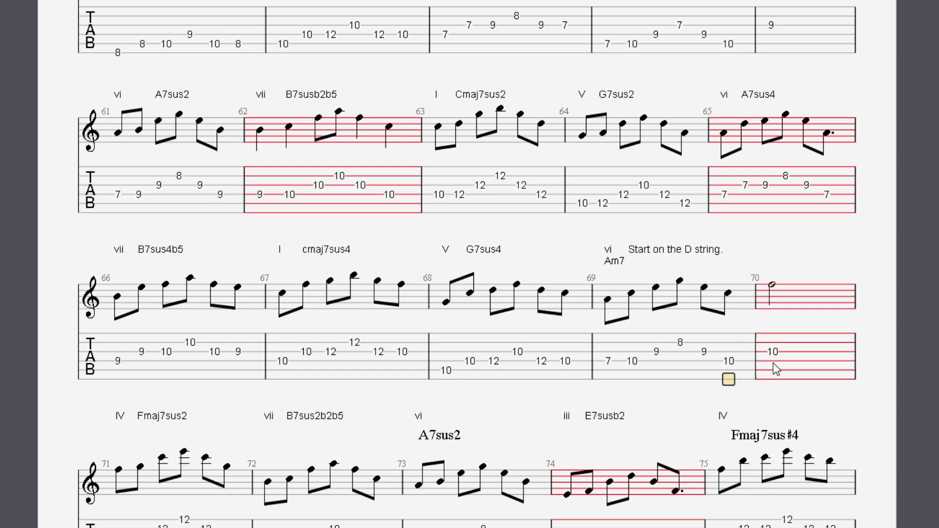
pyautogui.click(727, 374)
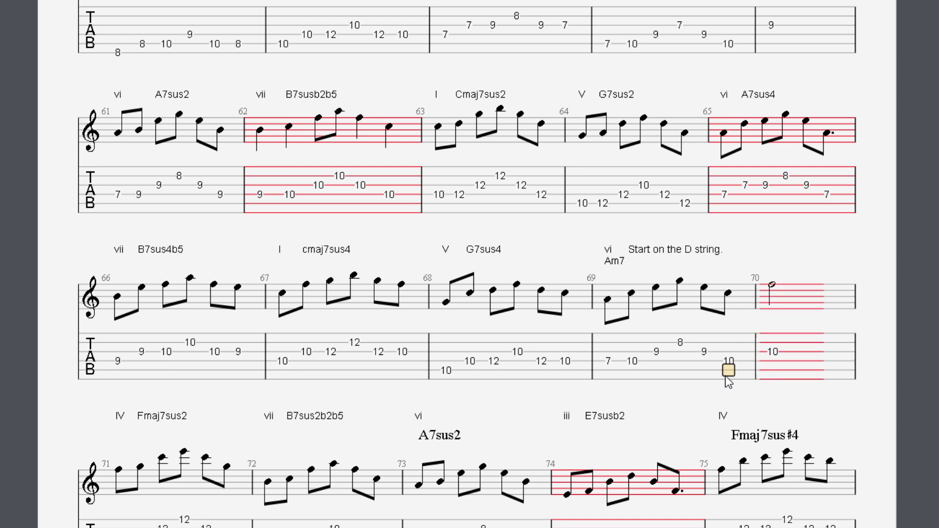
# - Select all of measure 69 and scroll down to the end of the tab
pyautogui.moveTo(606, 348); pyautogui.dragTo(730, 357)
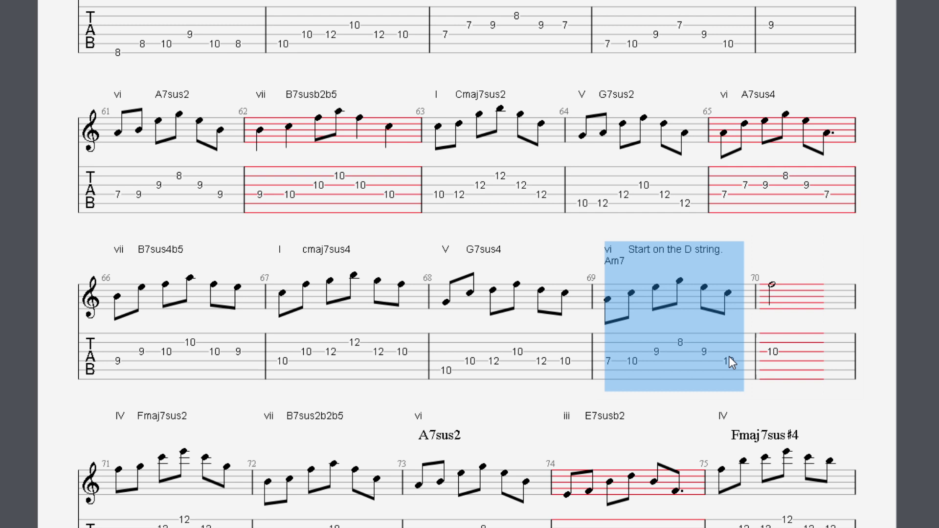
pyautogui.scroll(-5, 729, 356)
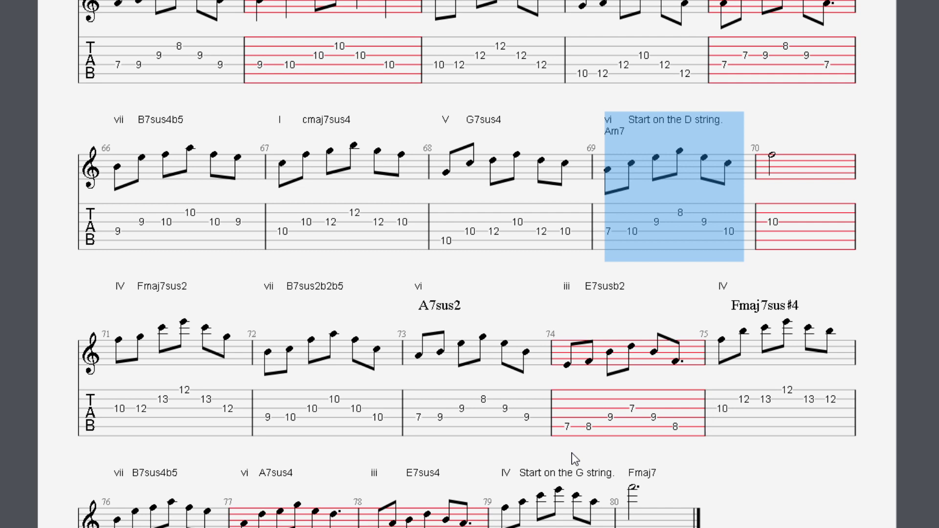
pyautogui.scroll(-3, 738, 430)
pyautogui.scroll(-1, 740, 429)
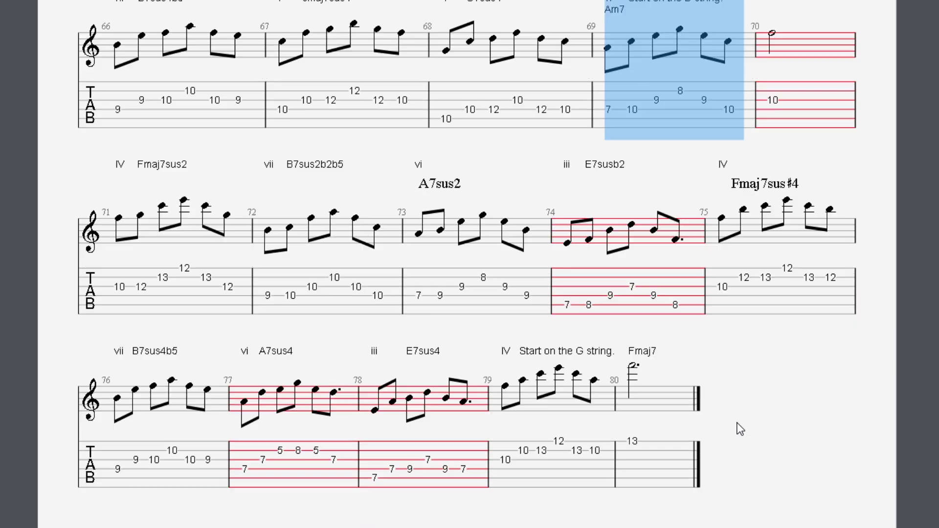
# - Select measures 74 and 78, then remove the red flag from measure 77 and select it
pyautogui.moveTo(567, 305); pyautogui.dragTo(668, 299)
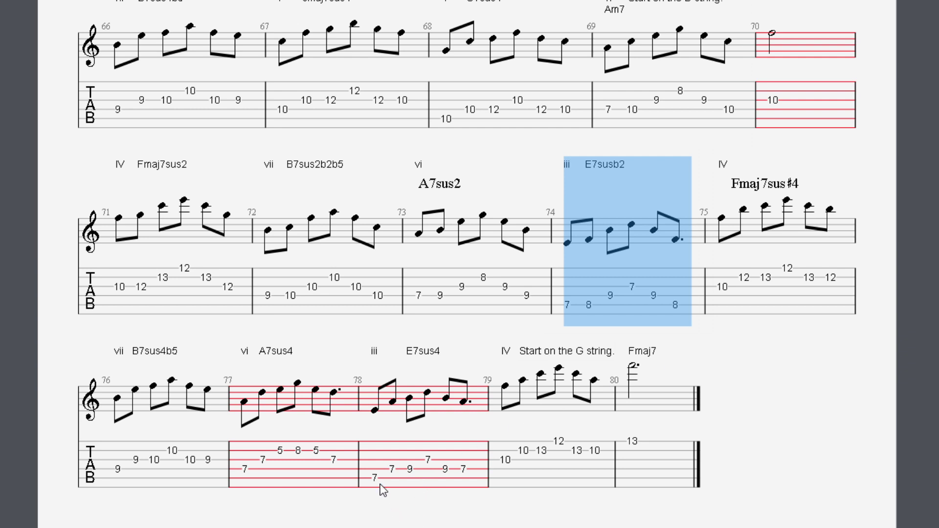
pyautogui.moveTo(383, 489); pyautogui.dragTo(473, 477)
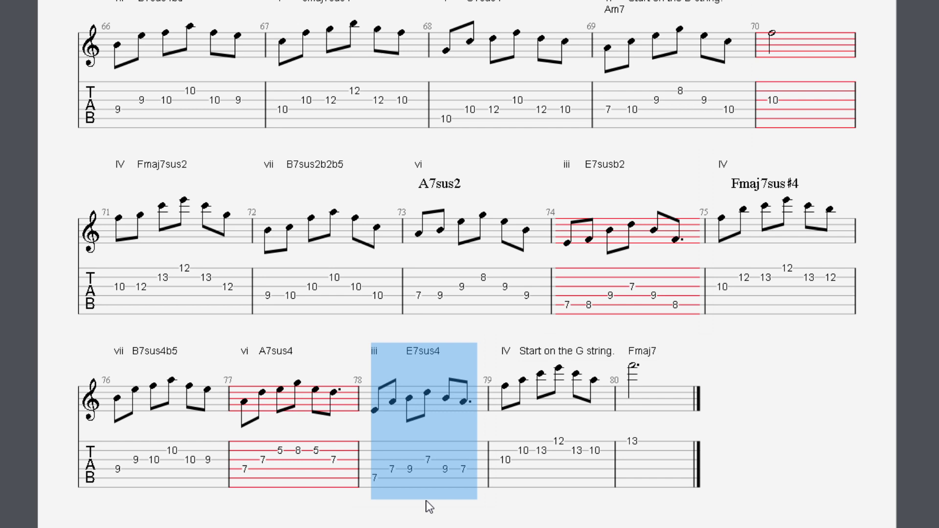
pyautogui.click(280, 480)
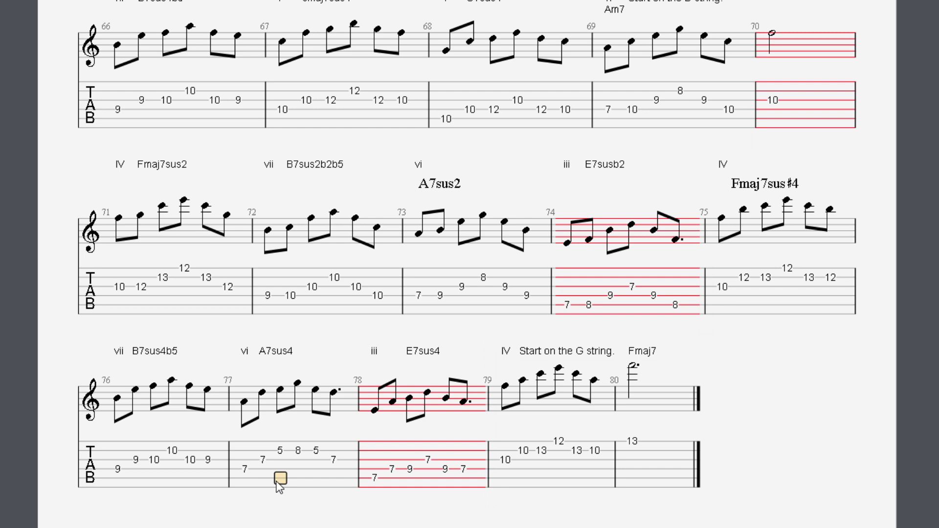
pyautogui.doubleClick(276, 482)
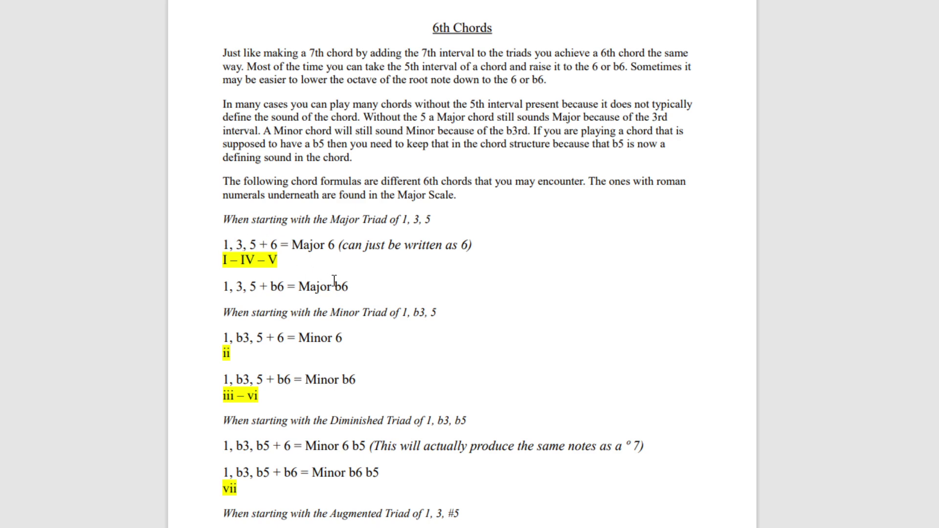
# - Scroll down the 6th Chords PDF to the Augmented triad formula
pyautogui.scroll(-2, 556, 326)
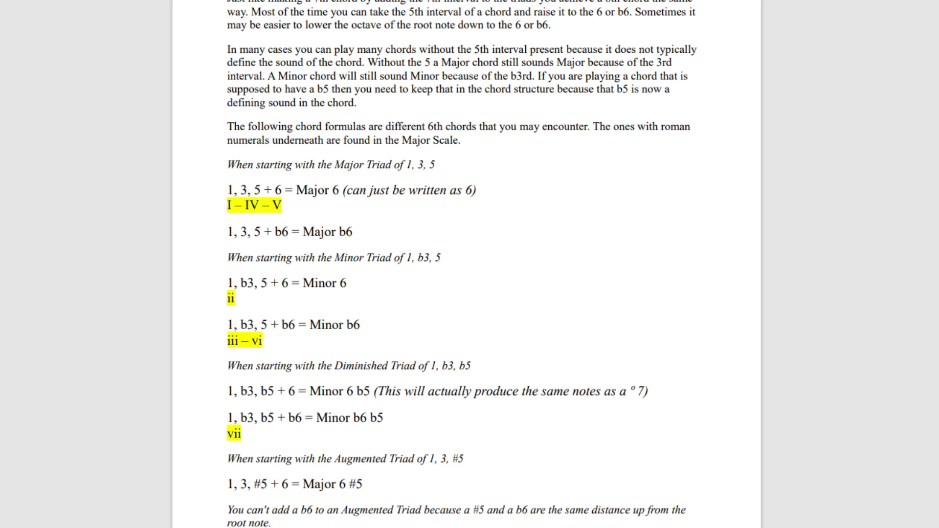
# - Bring Guitar Pro back and scroll through the 6th Chords template's mode formulas and empty measures
pyautogui.click(519, 504)
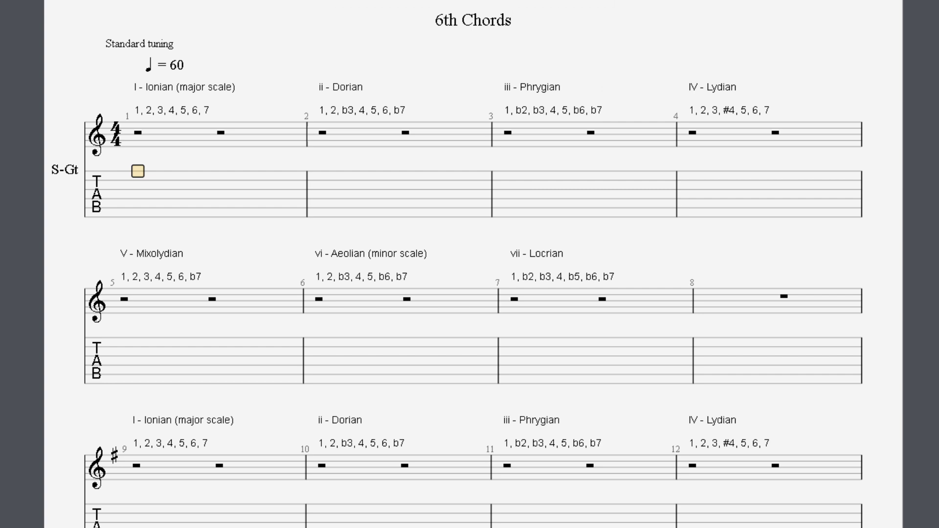
pyautogui.scroll(-1, 470, 264)
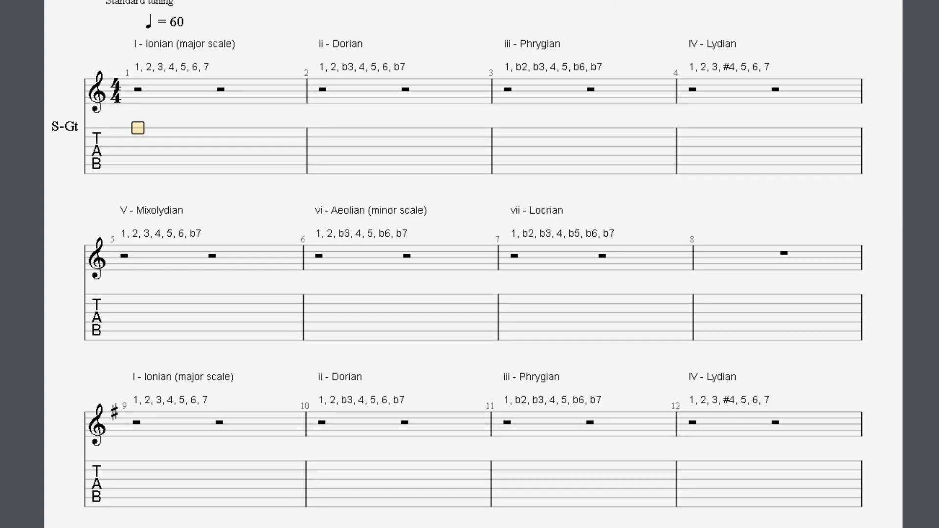
pyautogui.scroll(-1, 141, 195)
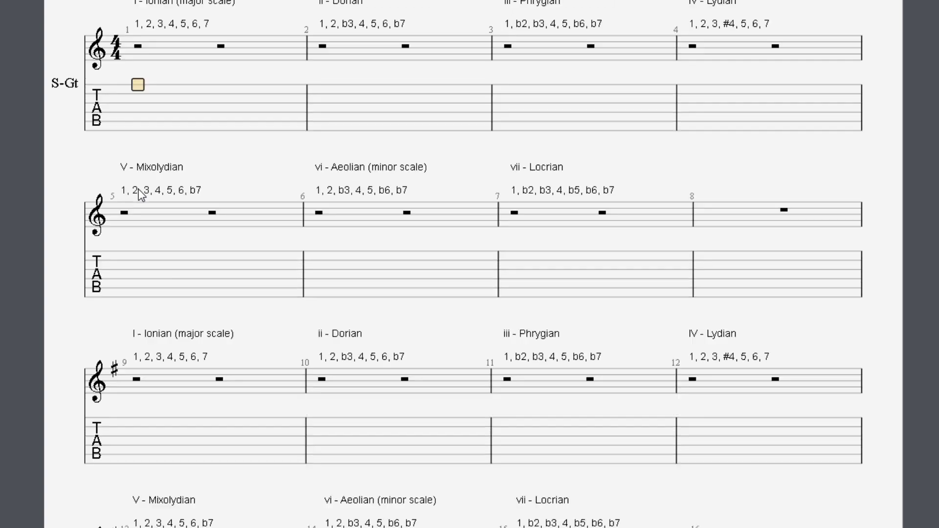
pyautogui.scroll(-2, 141, 220)
pyautogui.scroll(-2, 126, 363)
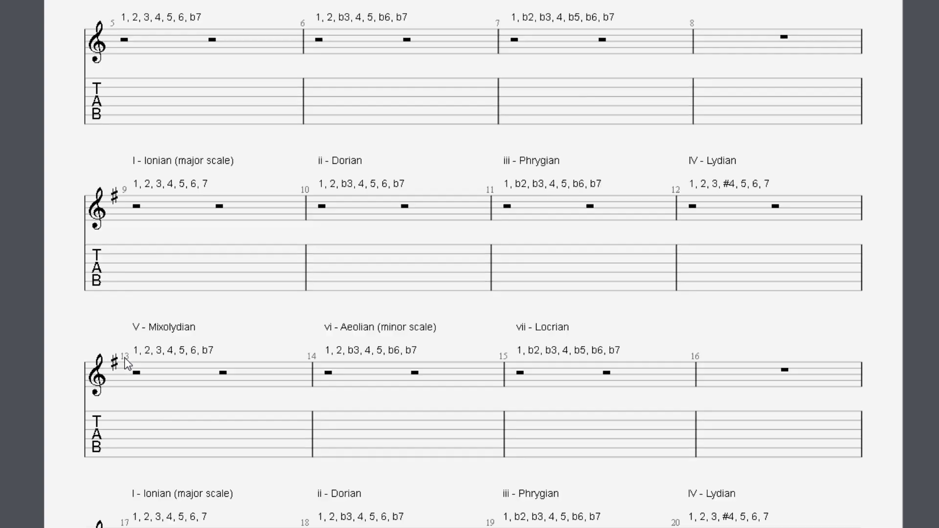
pyautogui.scroll(-2, 125, 362)
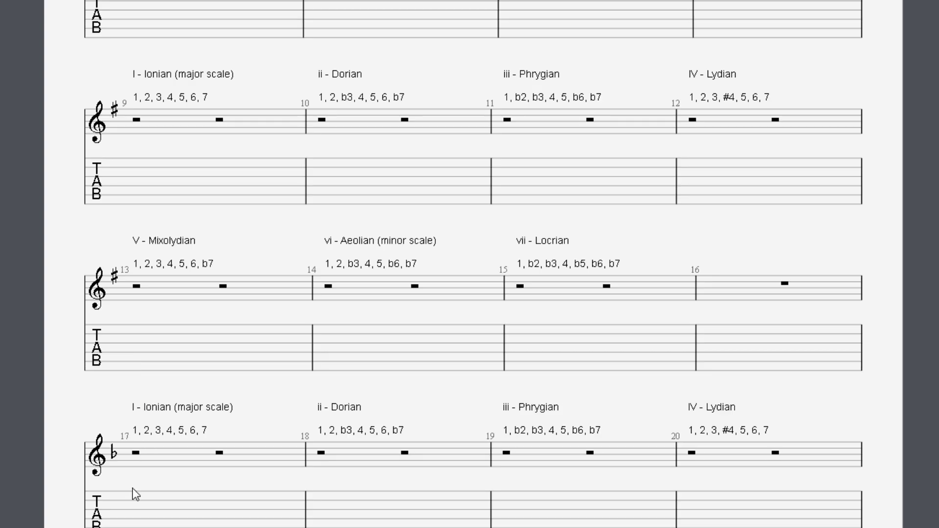
# - Select the first beat of bar 1 in the 6th Chords score
pyautogui.scroll(6, 135, 487)
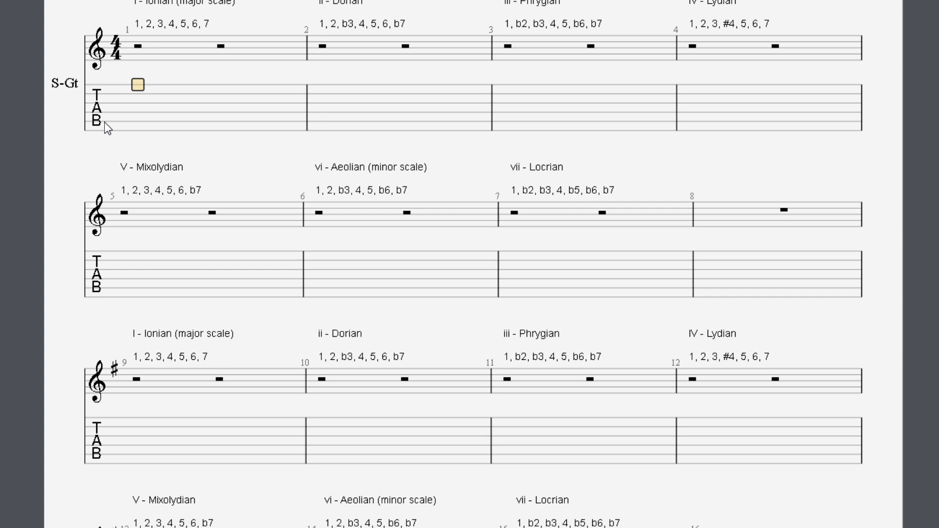
pyautogui.moveTo(151, 86); pyautogui.dragTo(146, 128)
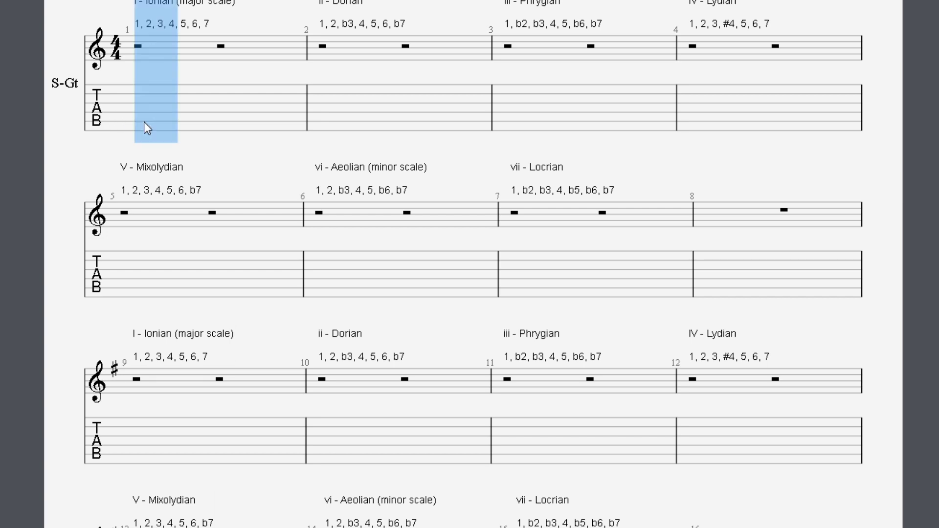
pyautogui.scroll(2, 147, 128)
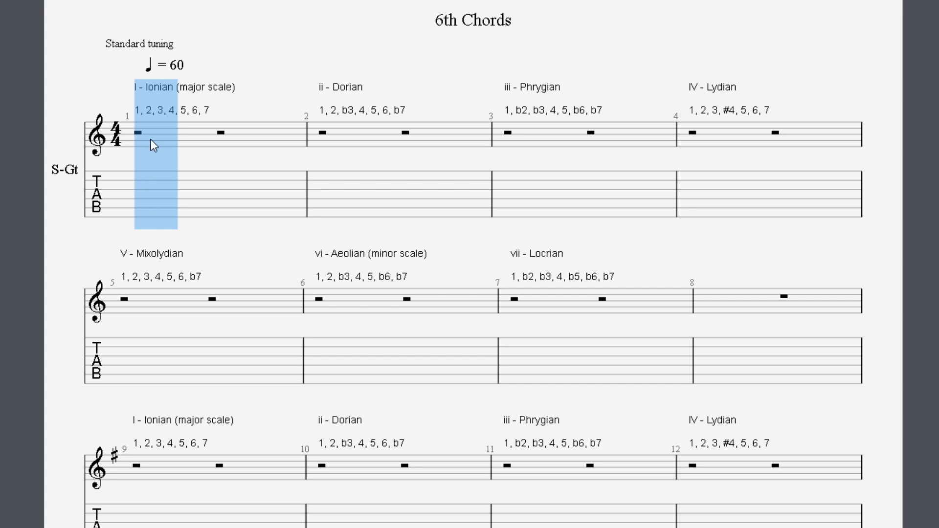
pyautogui.click(137, 211)
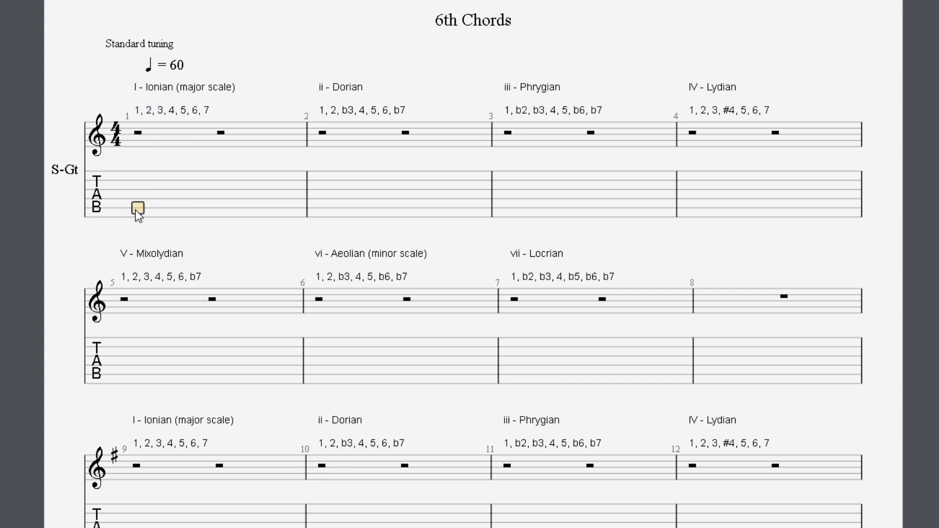
pyautogui.press('a')
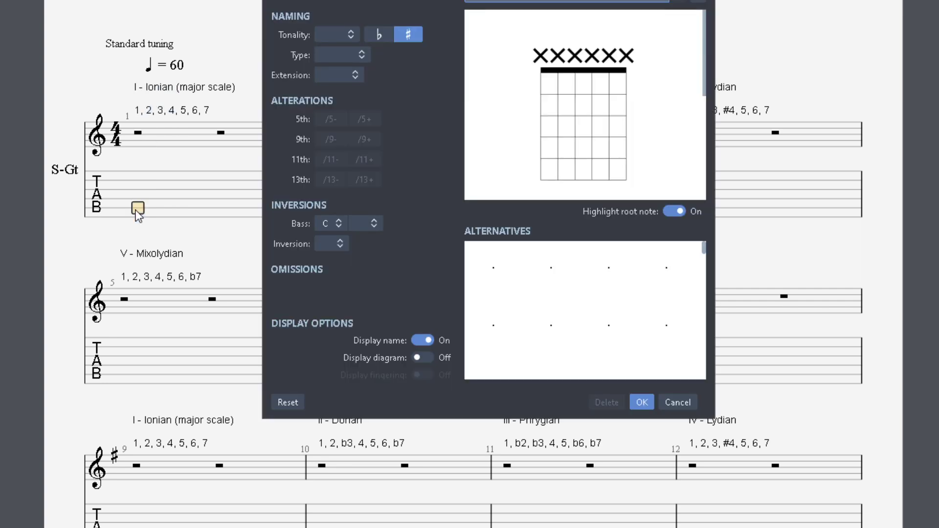
pyautogui.click(679, 401)
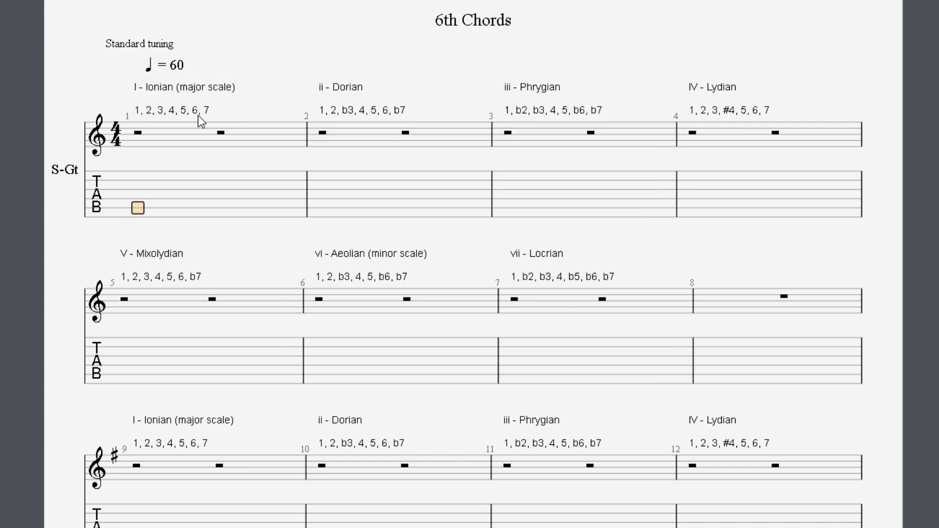
pyautogui.click(163, 109)
pyautogui.press('a')
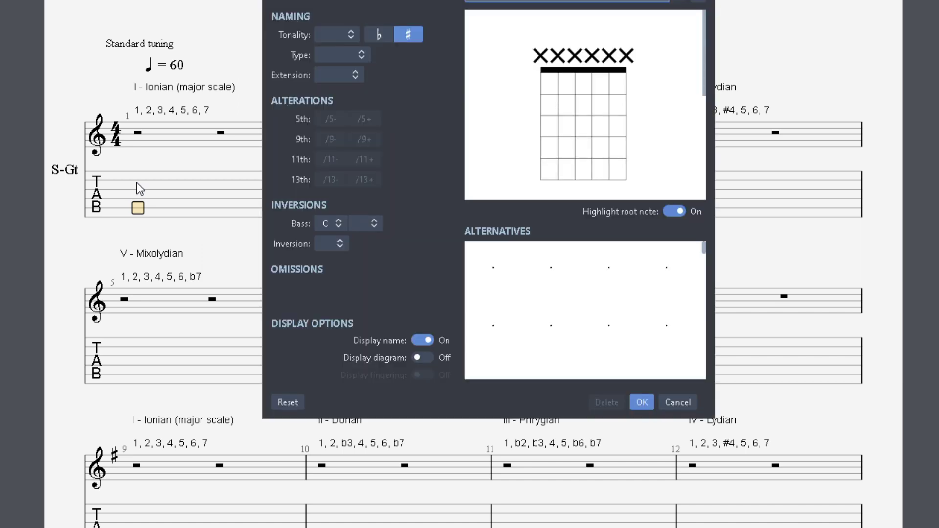
pyautogui.click(681, 400)
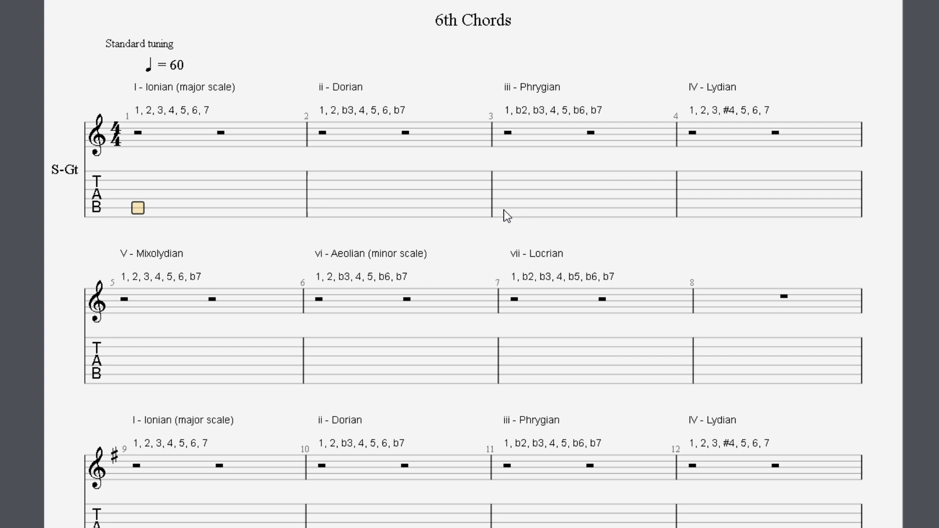
pyautogui.click(146, 216)
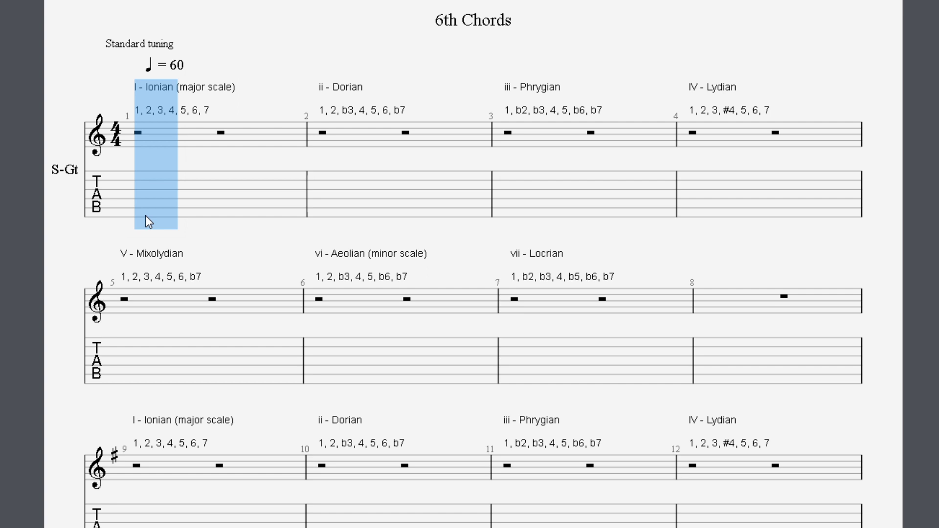
pyautogui.click(227, 198)
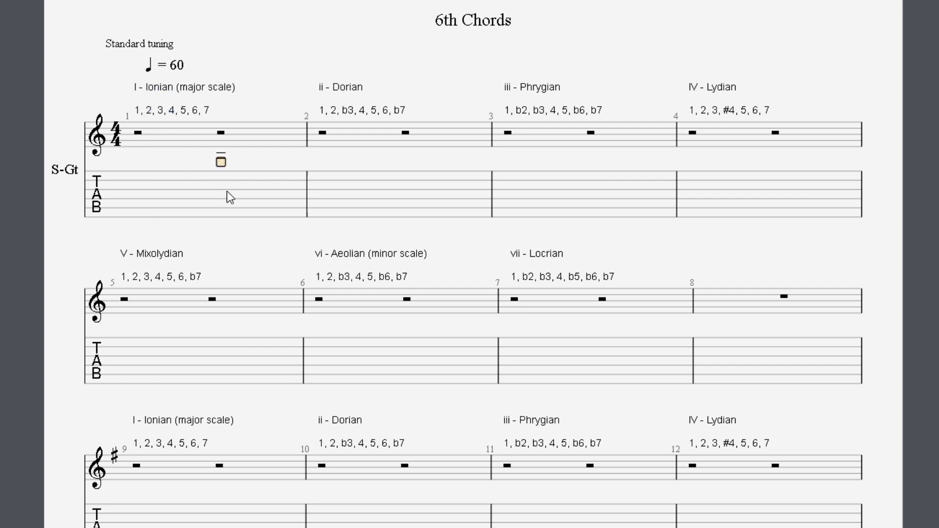